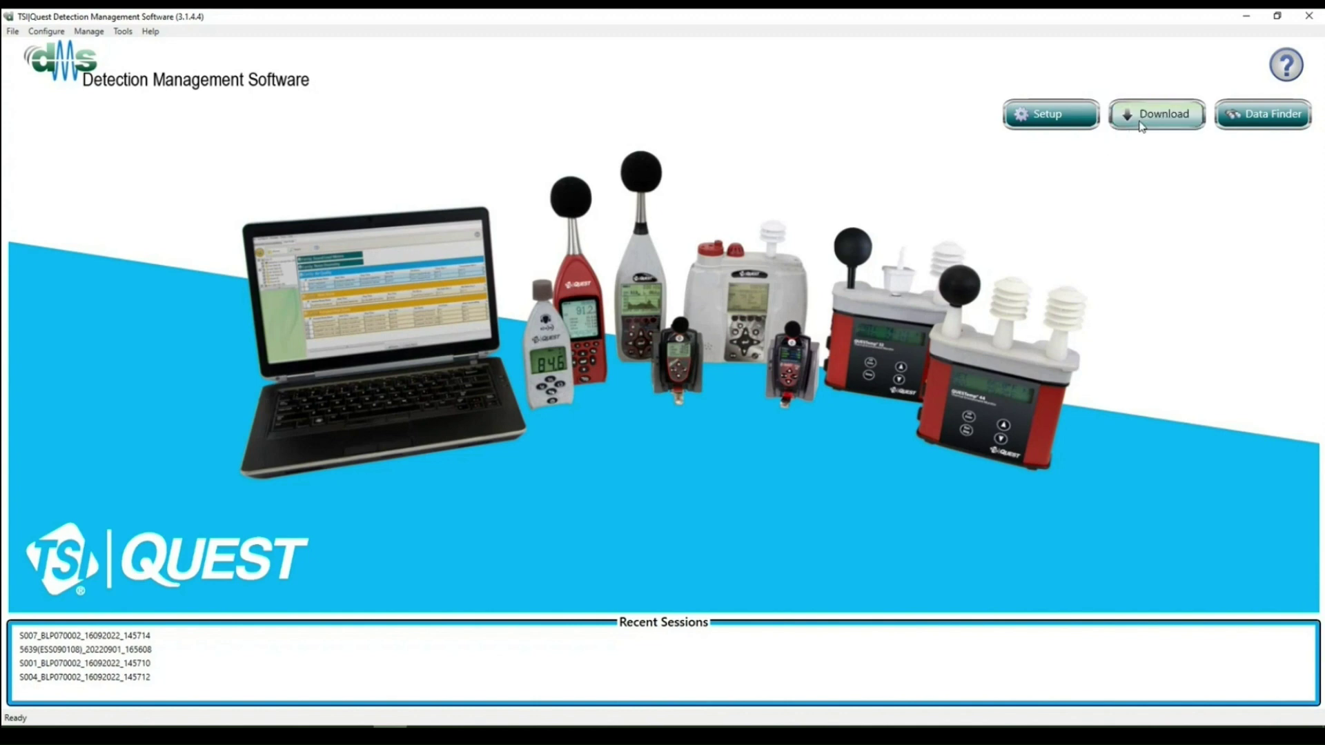
# Step: Download the Edge 5 dosimeter's three studies as one session, without clearing the instrument memory
pyautogui.click(1139, 120)
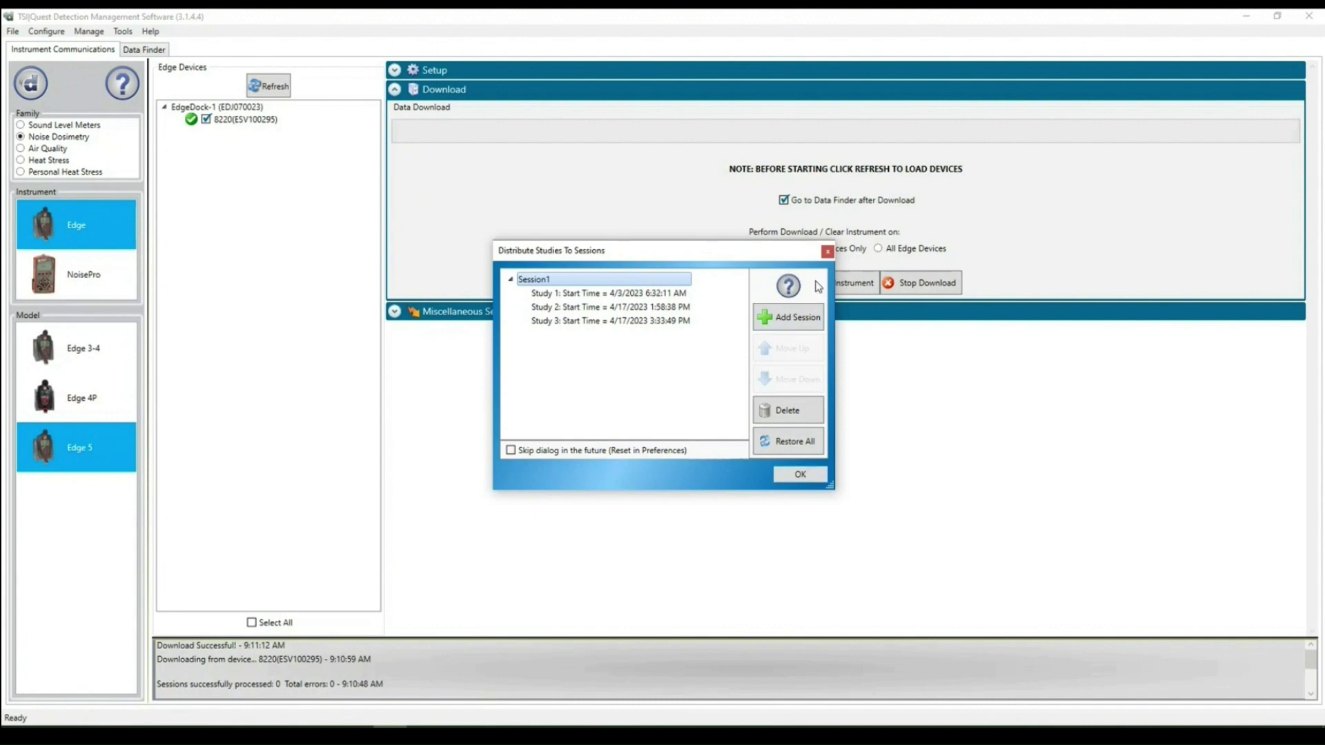
pyautogui.click(788, 478)
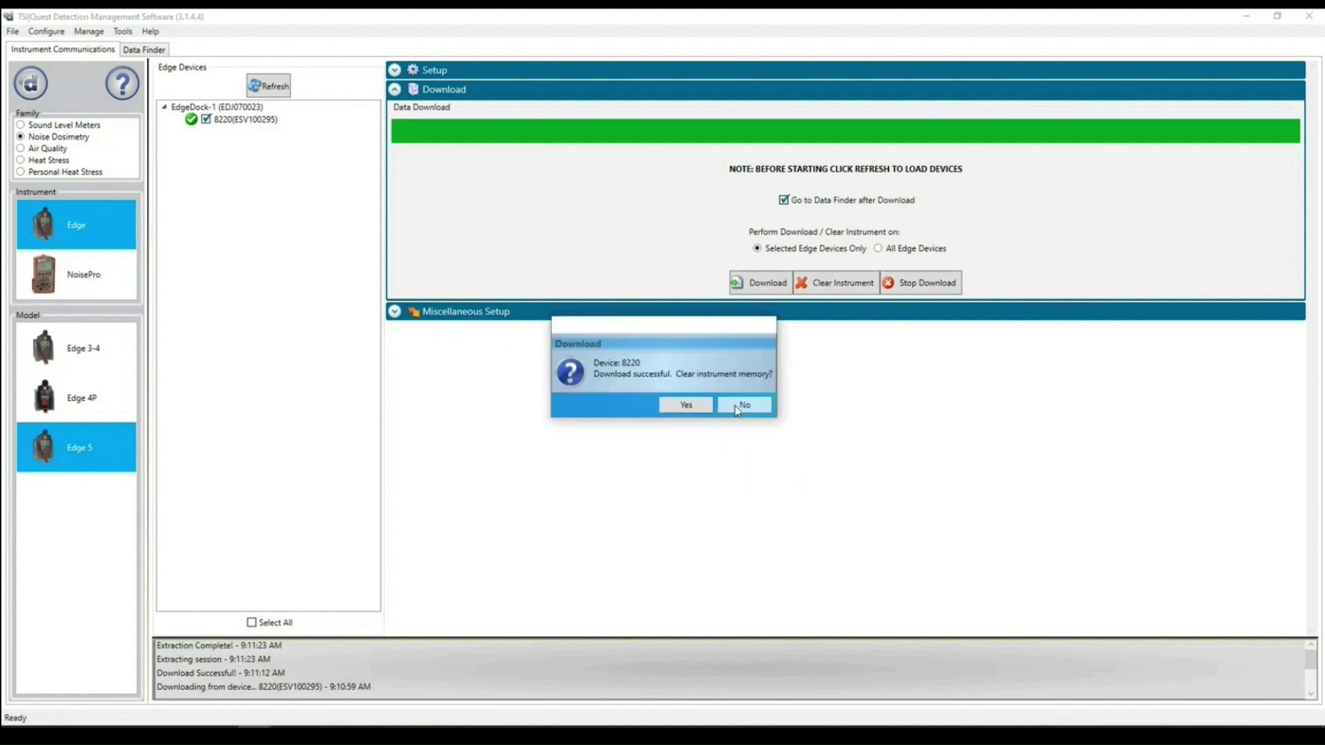
pyautogui.click(737, 409)
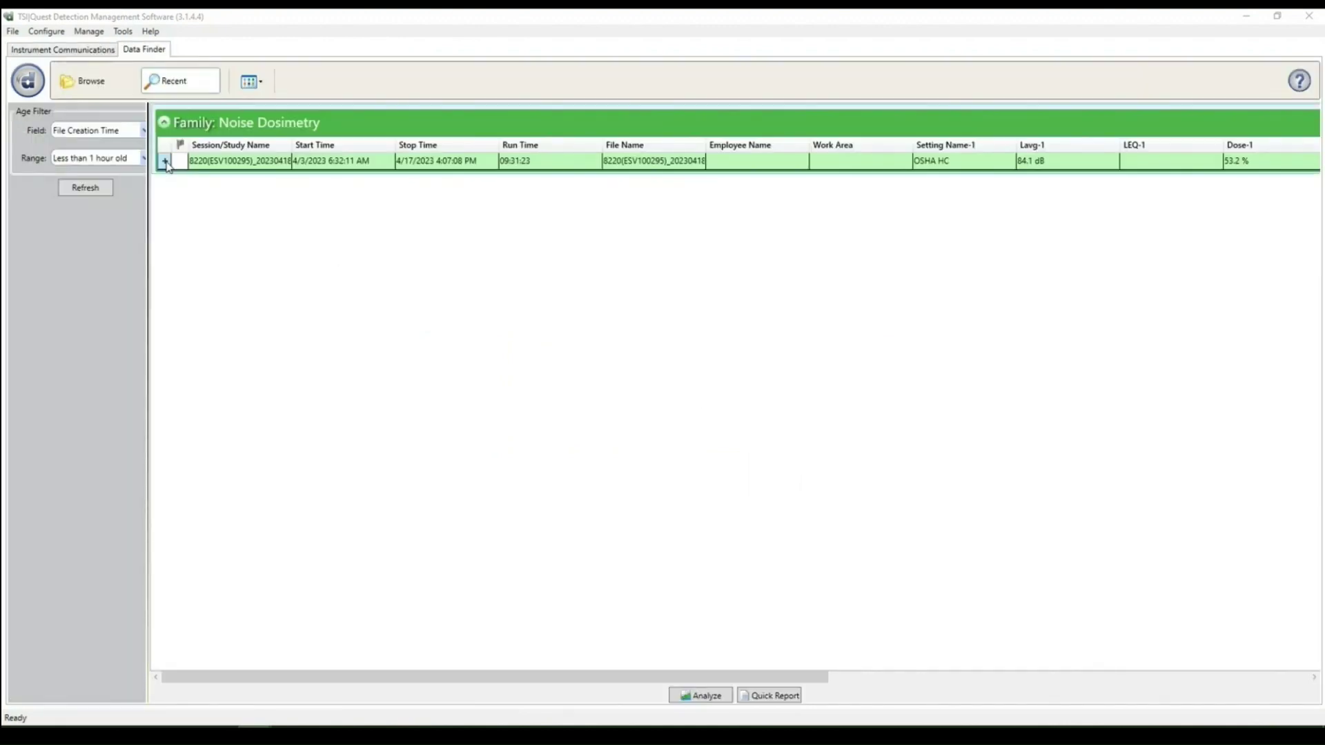
# Step: Expand the downloaded session in the Noise Dosimetry list and open it with Study 1 for analysis
pyautogui.click(165, 161)
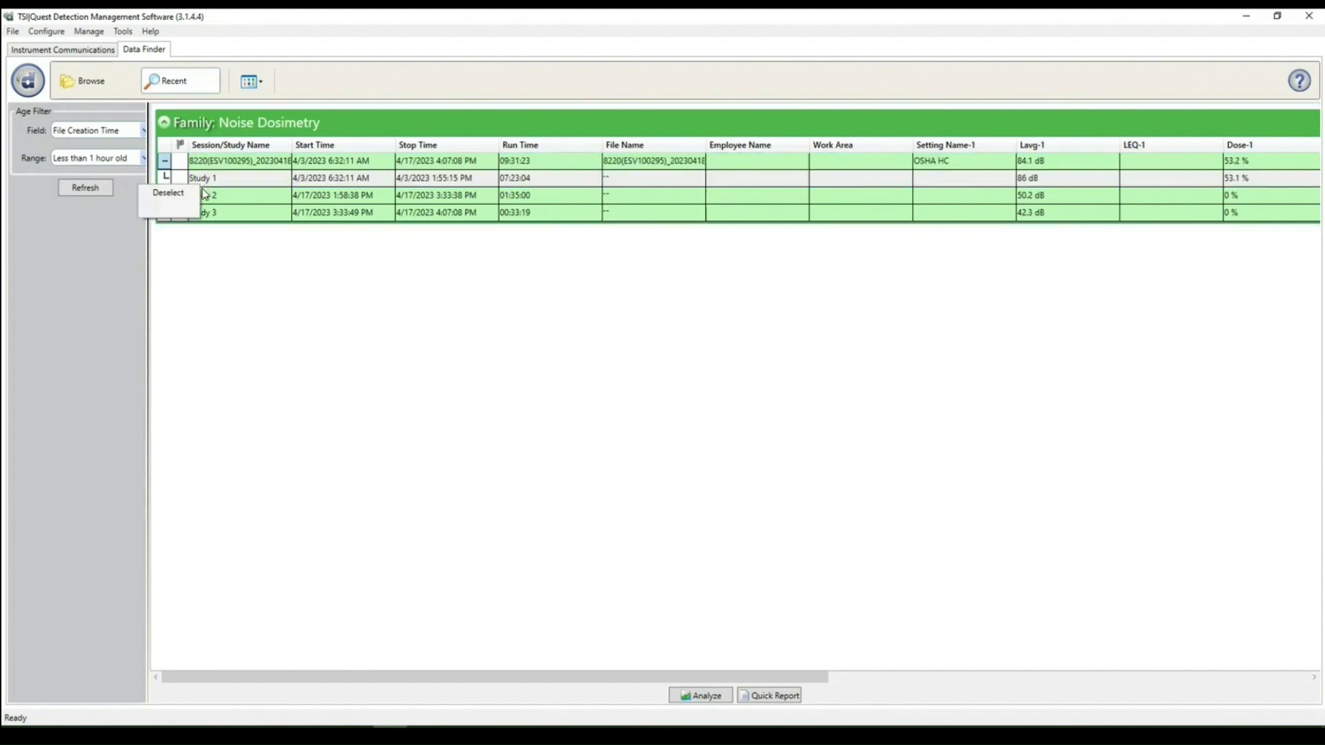
pyautogui.click(218, 181)
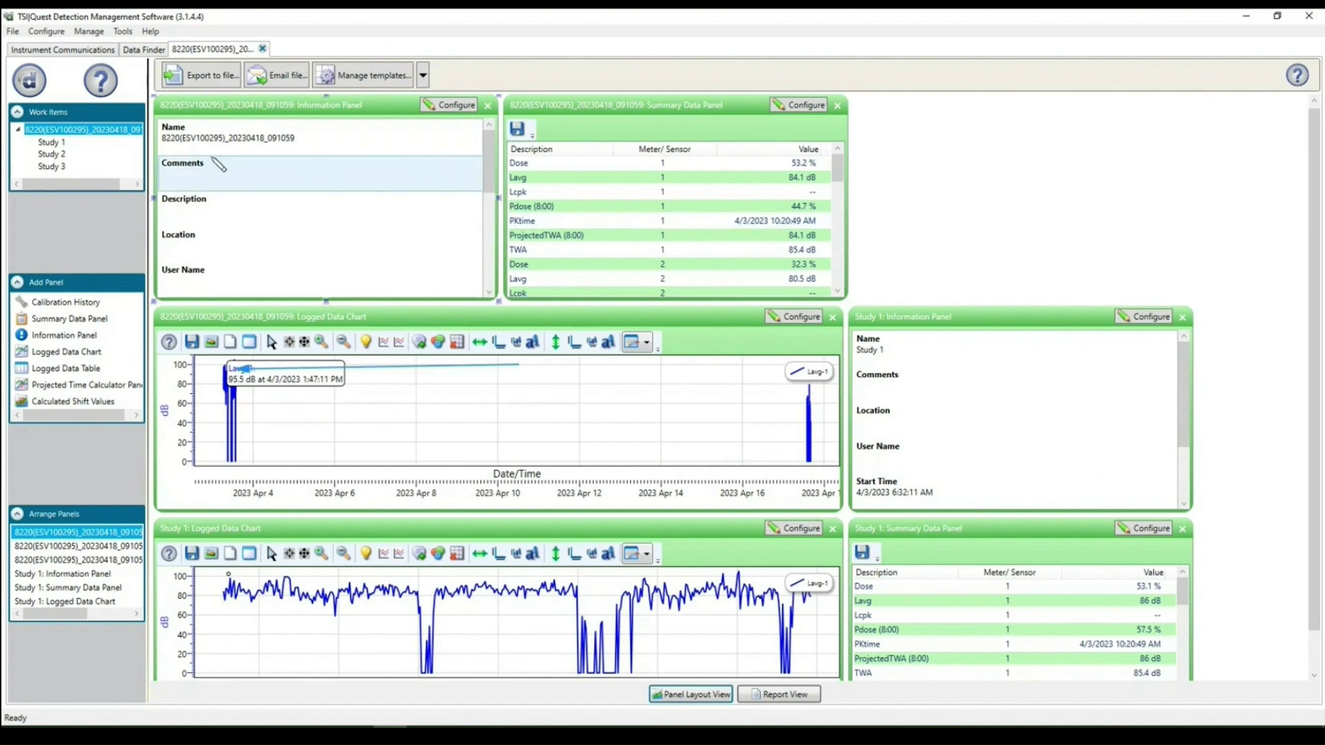
# Step: Examine the session's information panel and compare the individual studies' start, stop and run times in the Data Finder
pyautogui.scroll(-4, 444, 153)
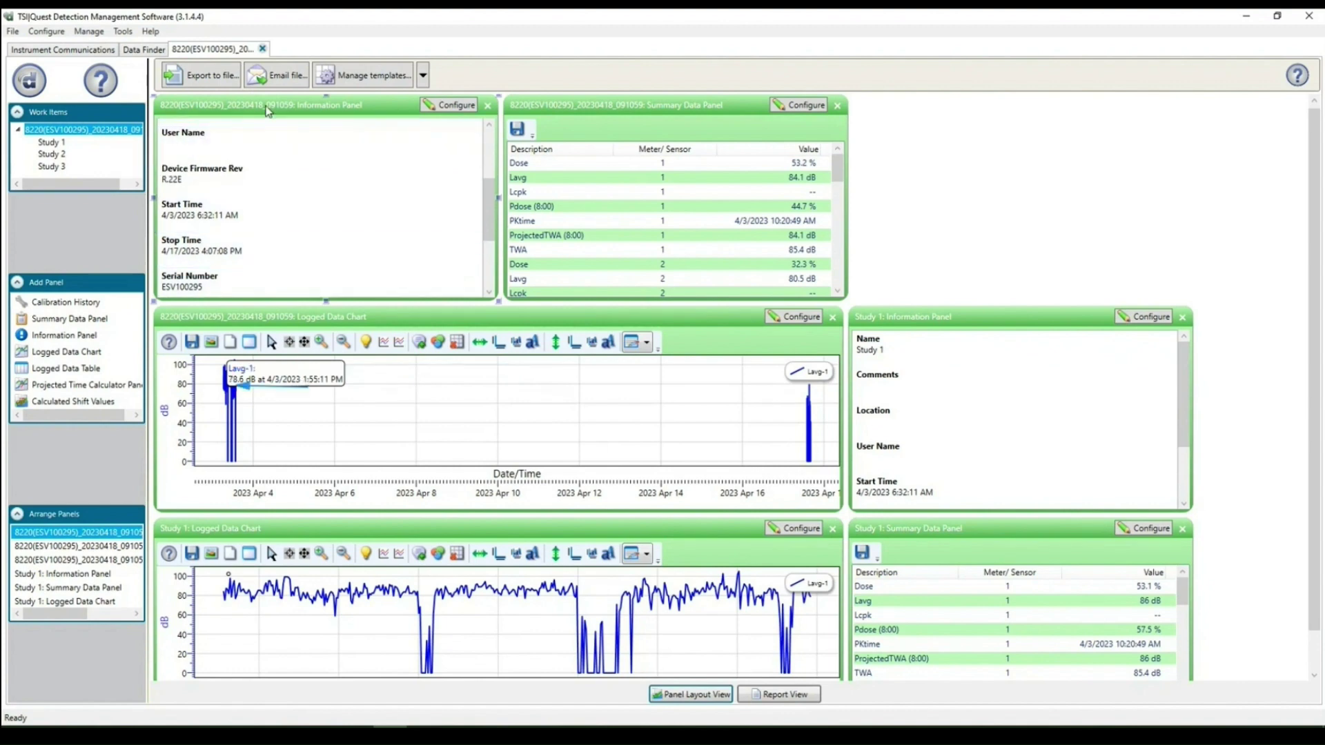
pyautogui.click(144, 50)
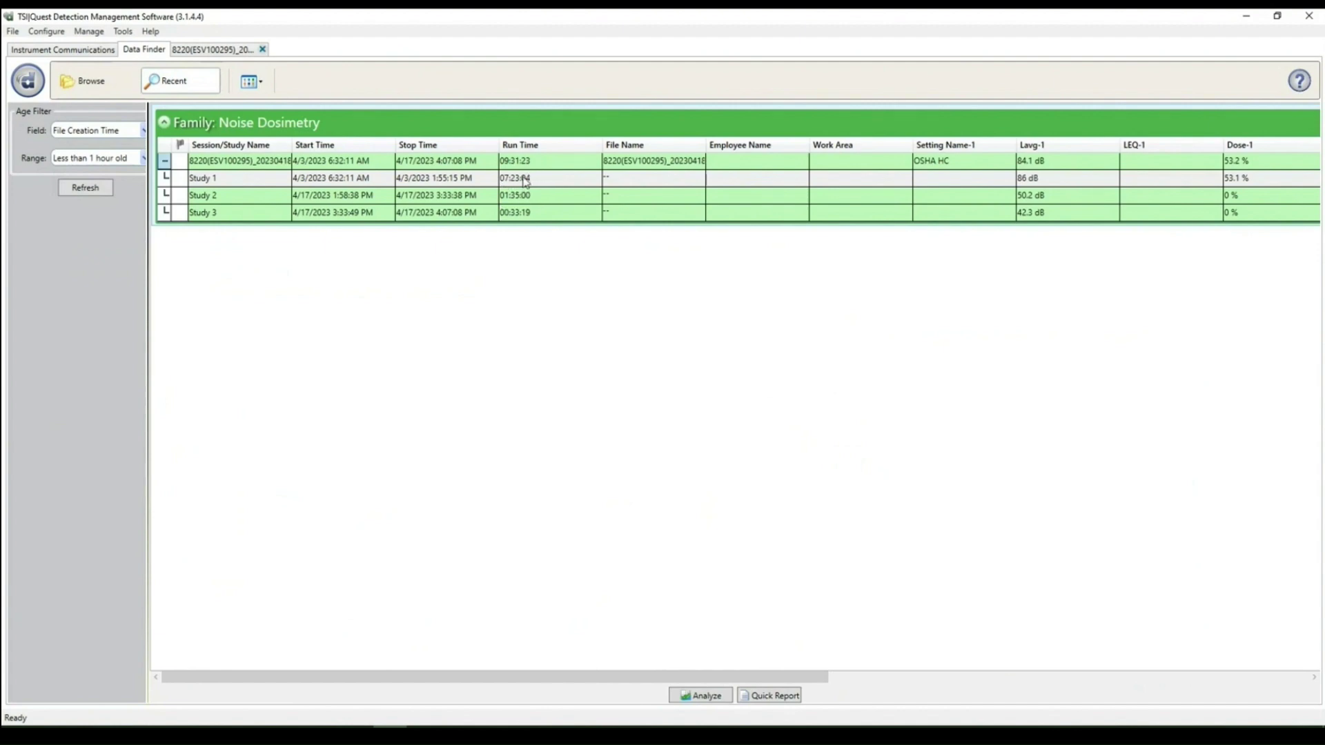
pyautogui.click(207, 48)
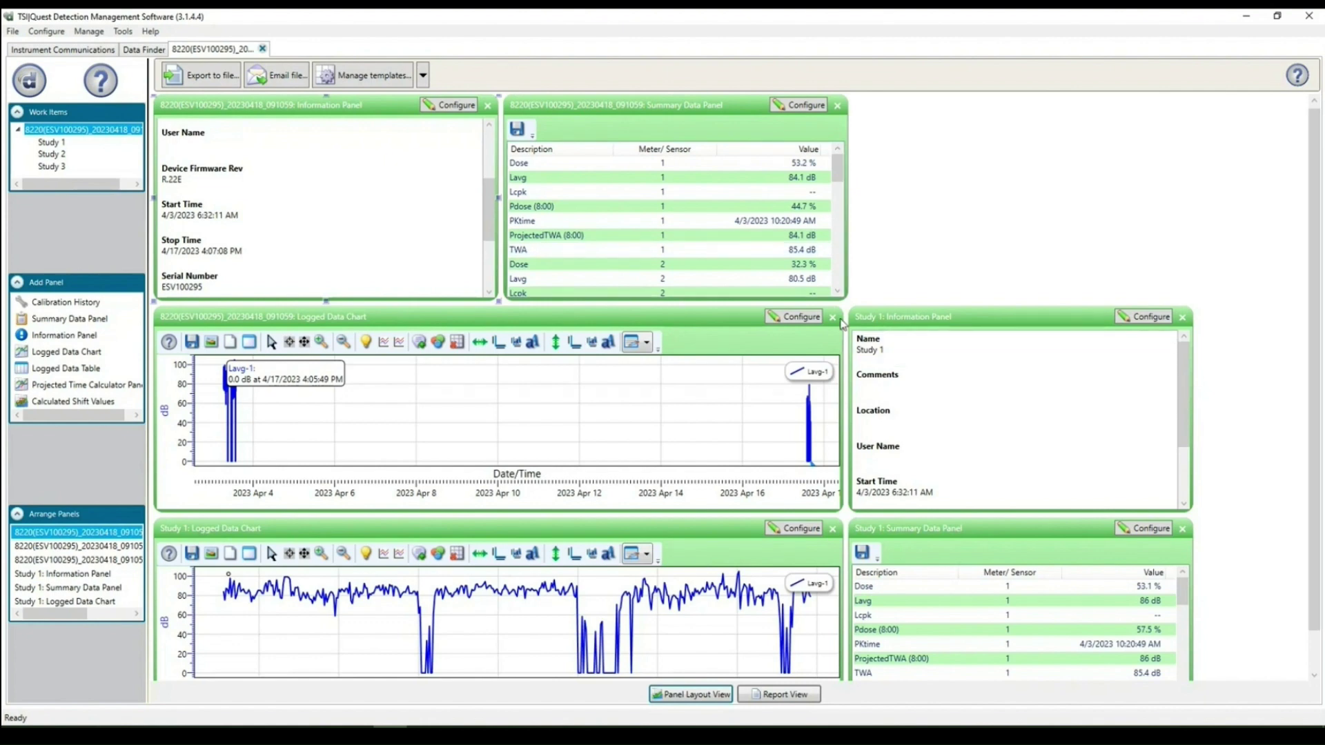
# Step: Close all the default session and Study 1 panels to empty the analysis layout
pyautogui.click(1183, 318)
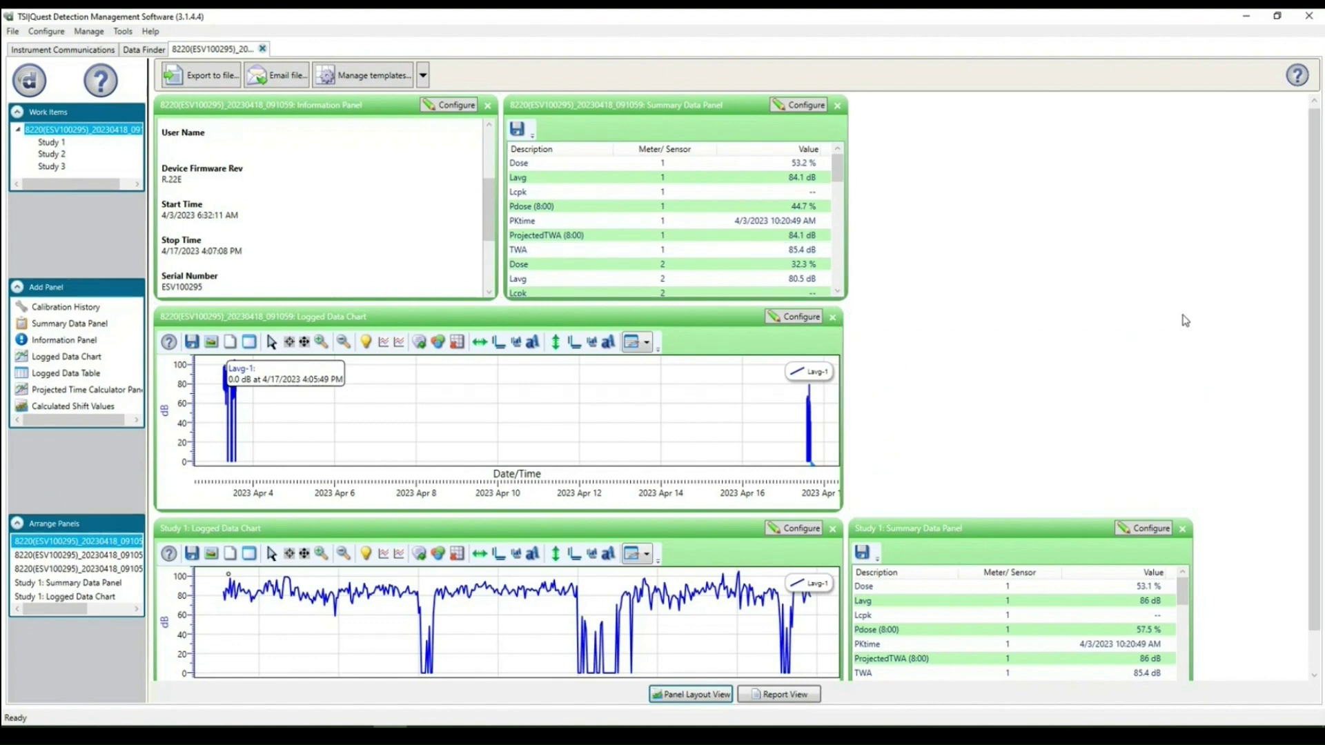
pyautogui.click(832, 529)
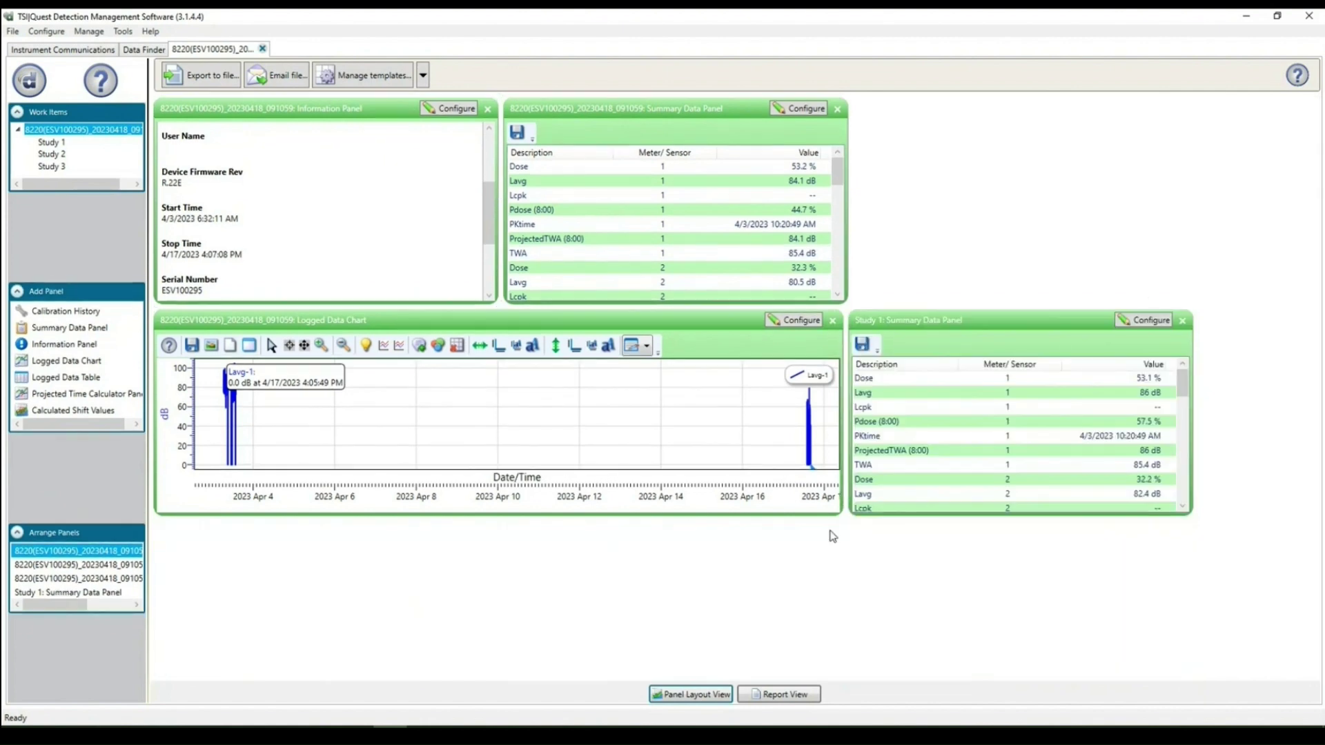
pyautogui.click(1182, 321)
pyautogui.click(832, 322)
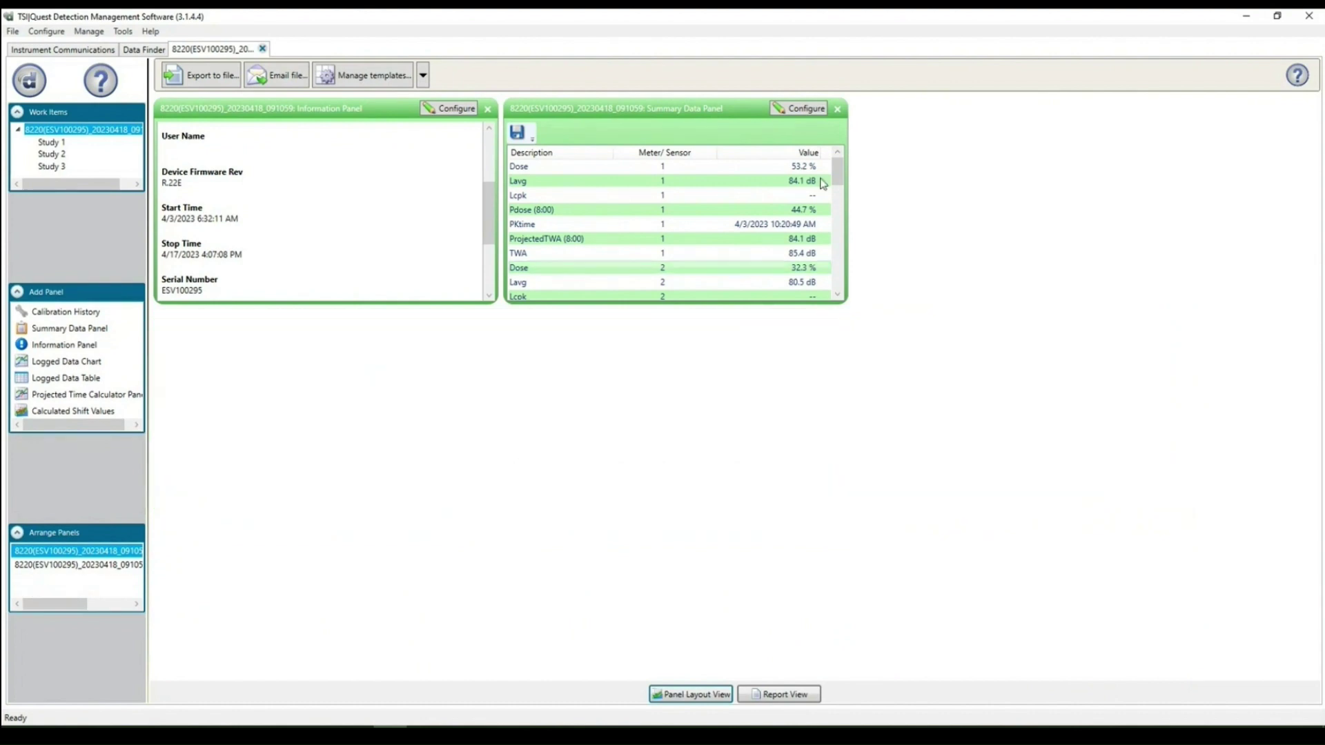
pyautogui.click(837, 109)
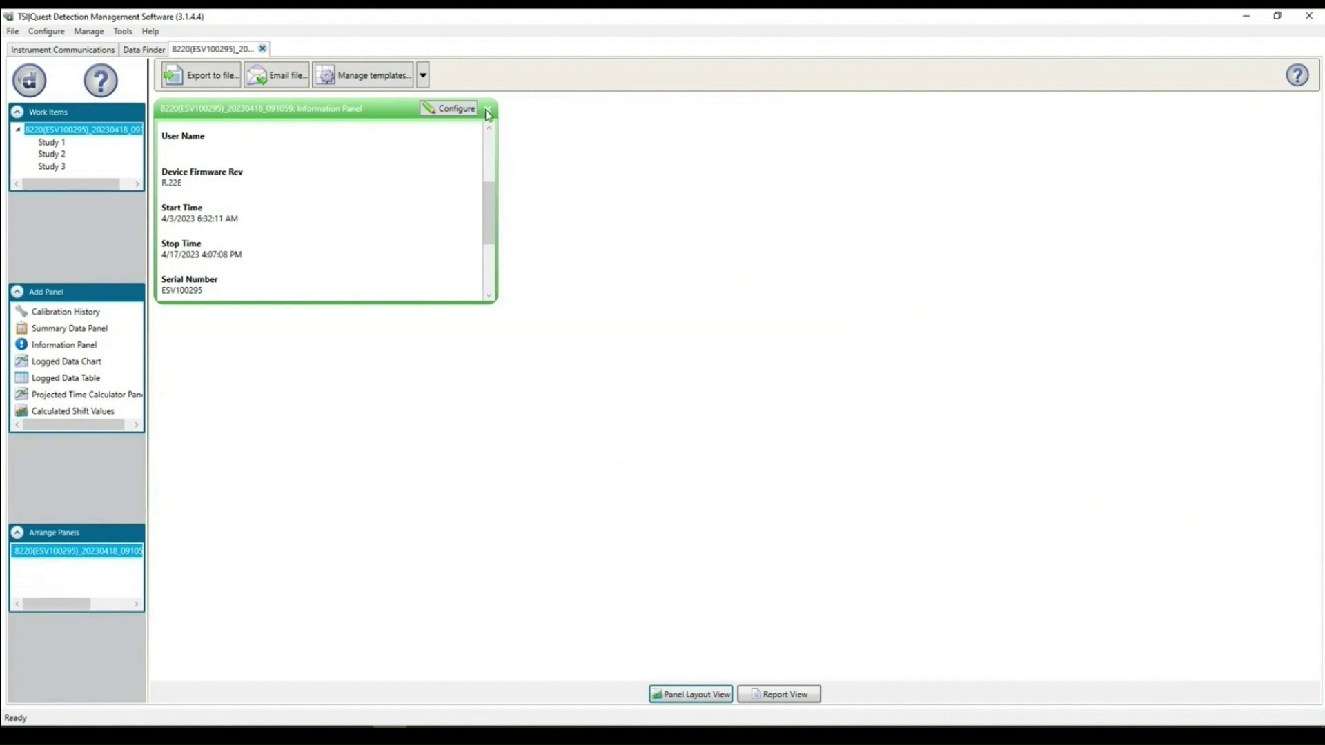
pyautogui.click(488, 108)
# Step: Add a Summary Data Panel for Study 1, reviewing the measurements of Meters 1, 2 and 3 and keeping the default selection
pyautogui.click(58, 143)
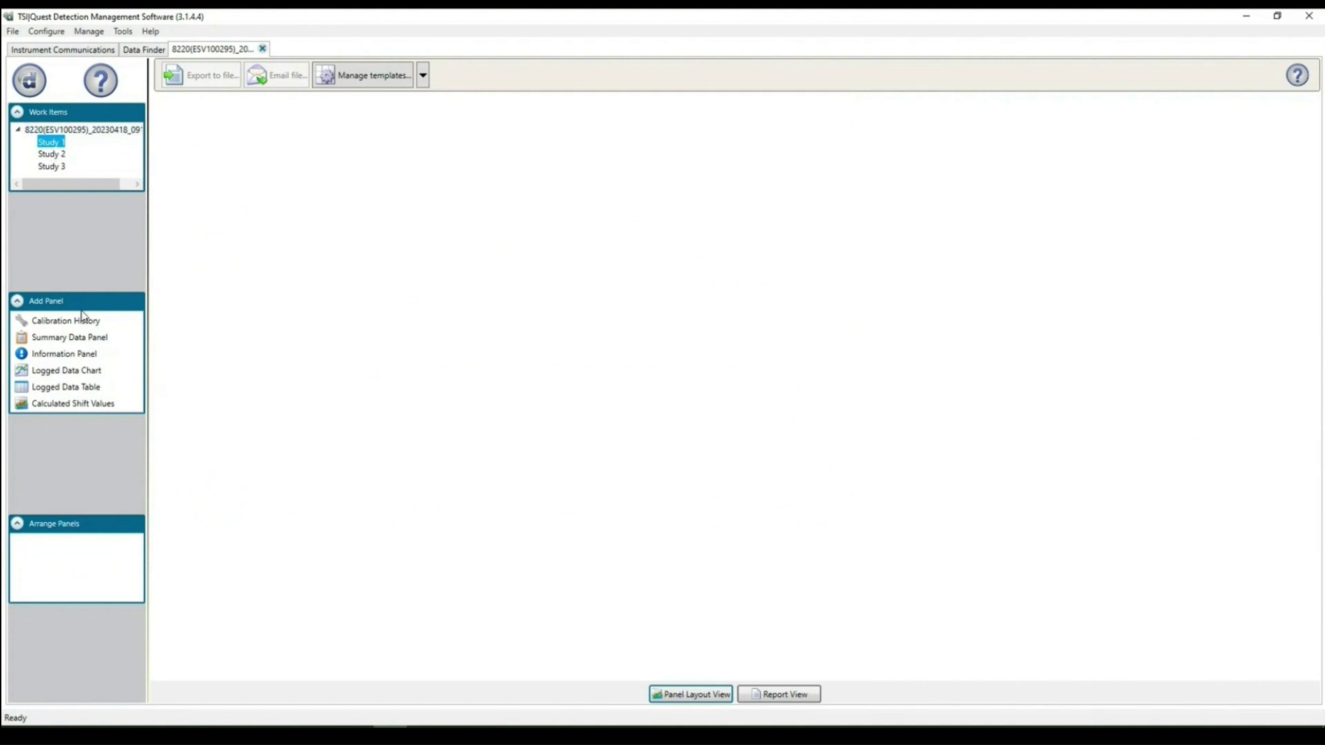
pyautogui.doubleClick(76, 338)
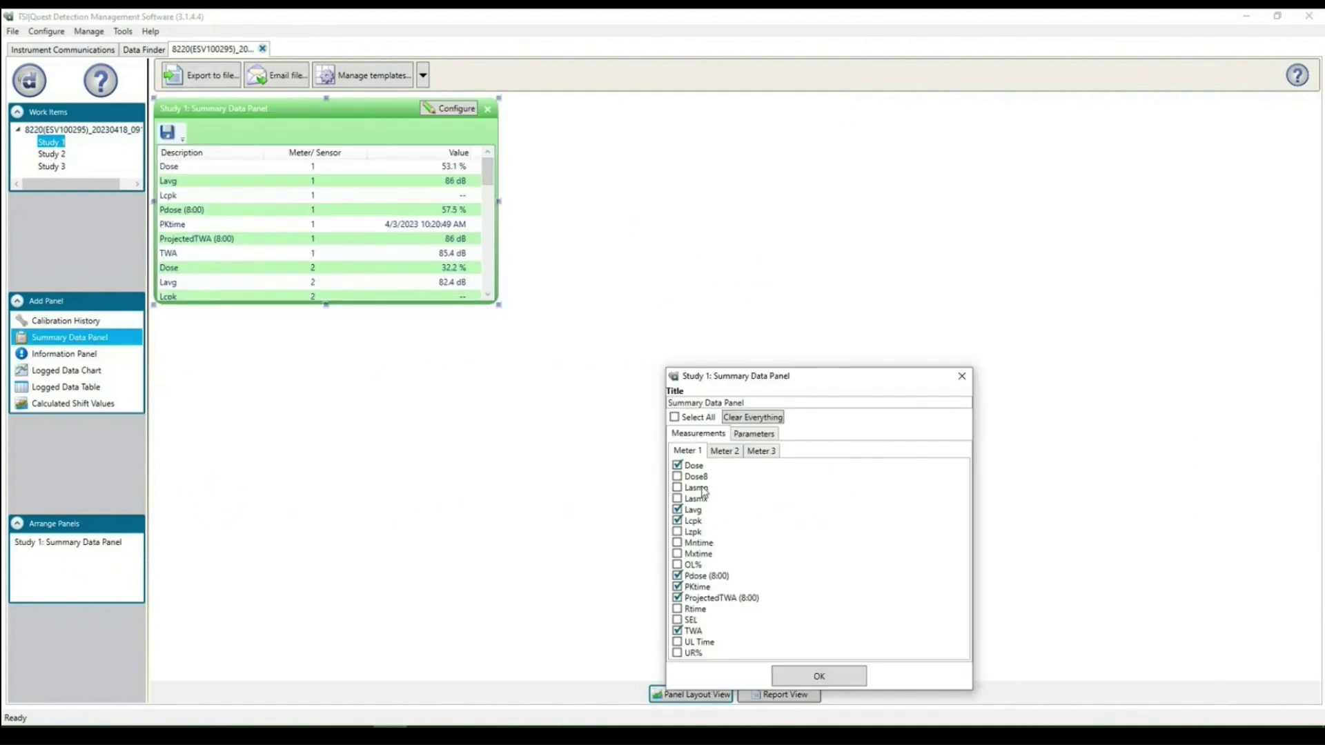
pyautogui.click(725, 452)
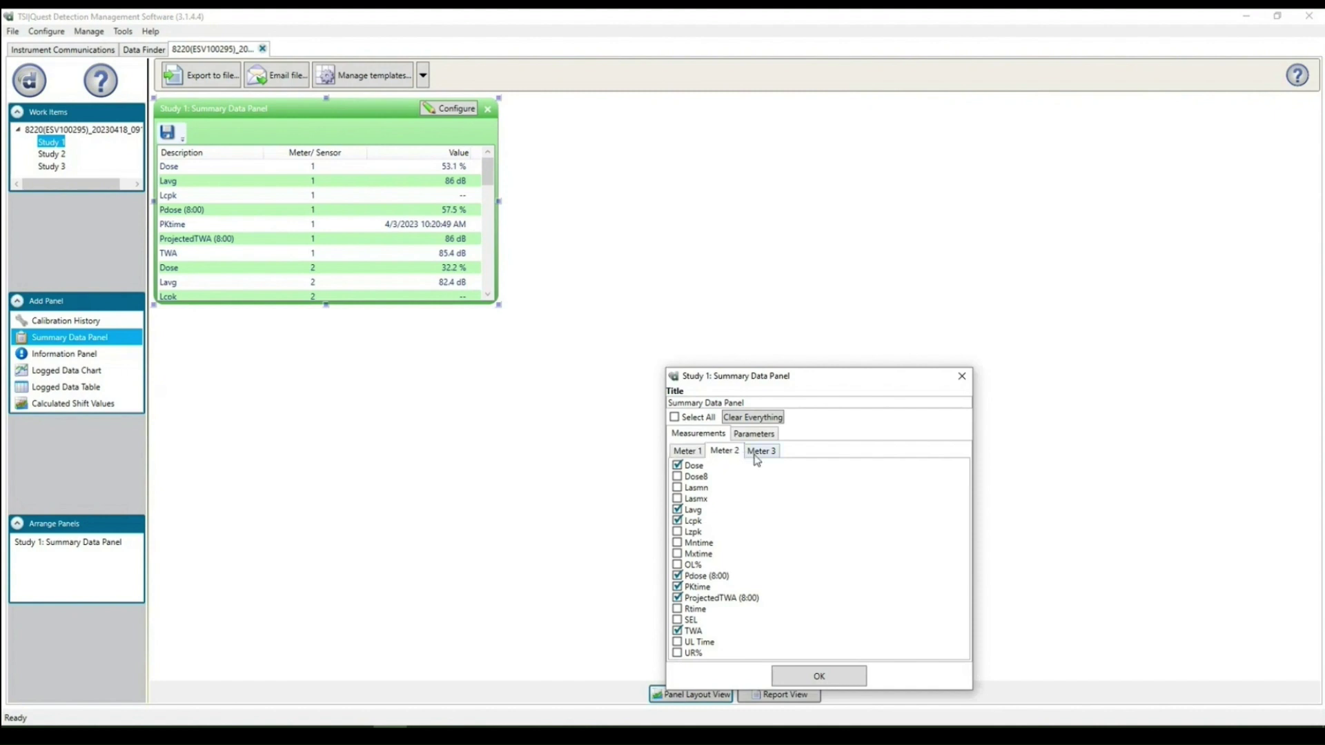
pyautogui.click(755, 454)
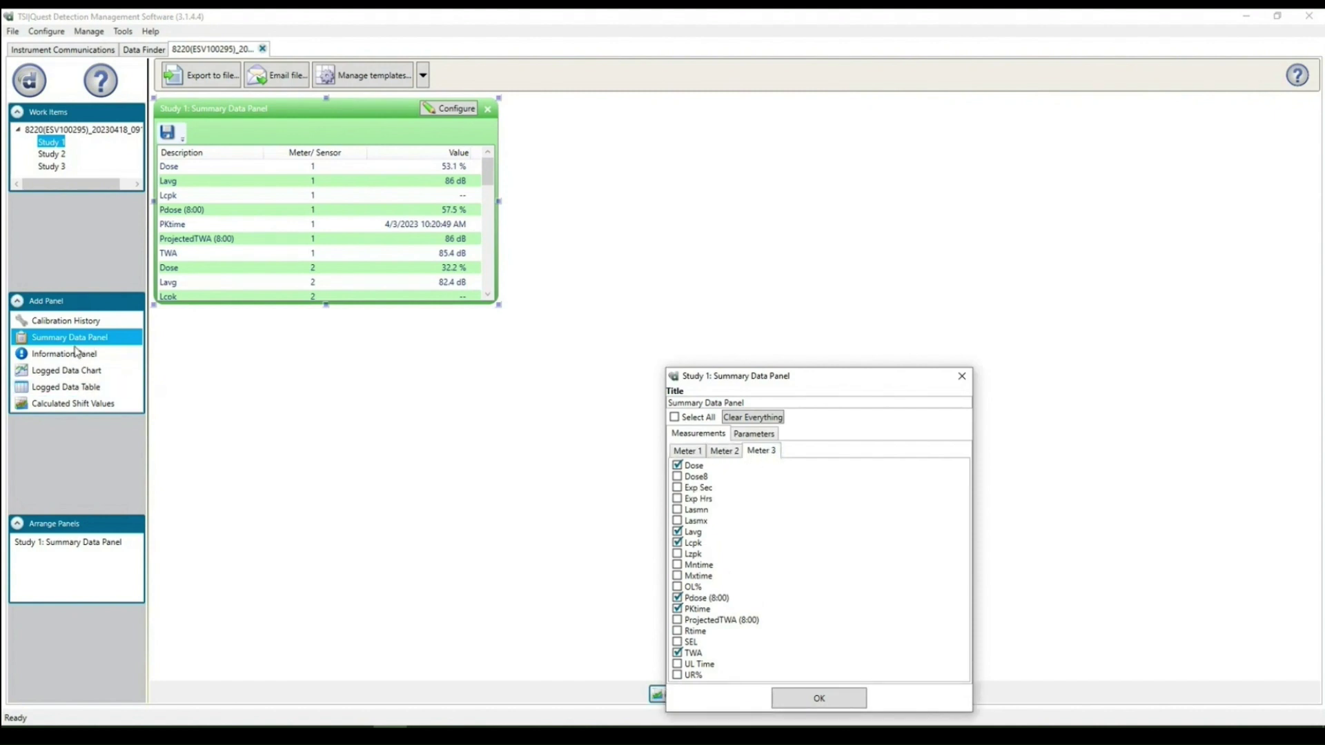
pyautogui.click(690, 454)
pyautogui.click(735, 454)
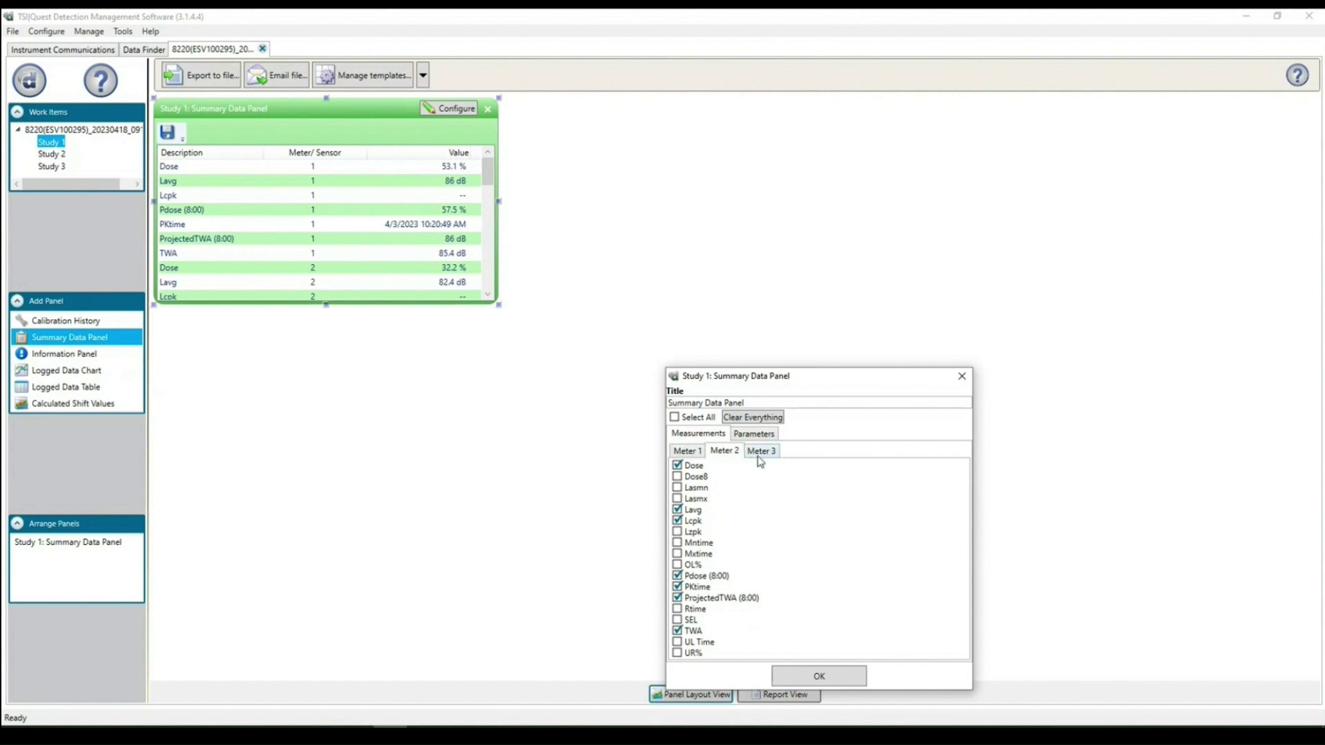
pyautogui.click(760, 456)
pyautogui.click(736, 456)
pyautogui.click(806, 677)
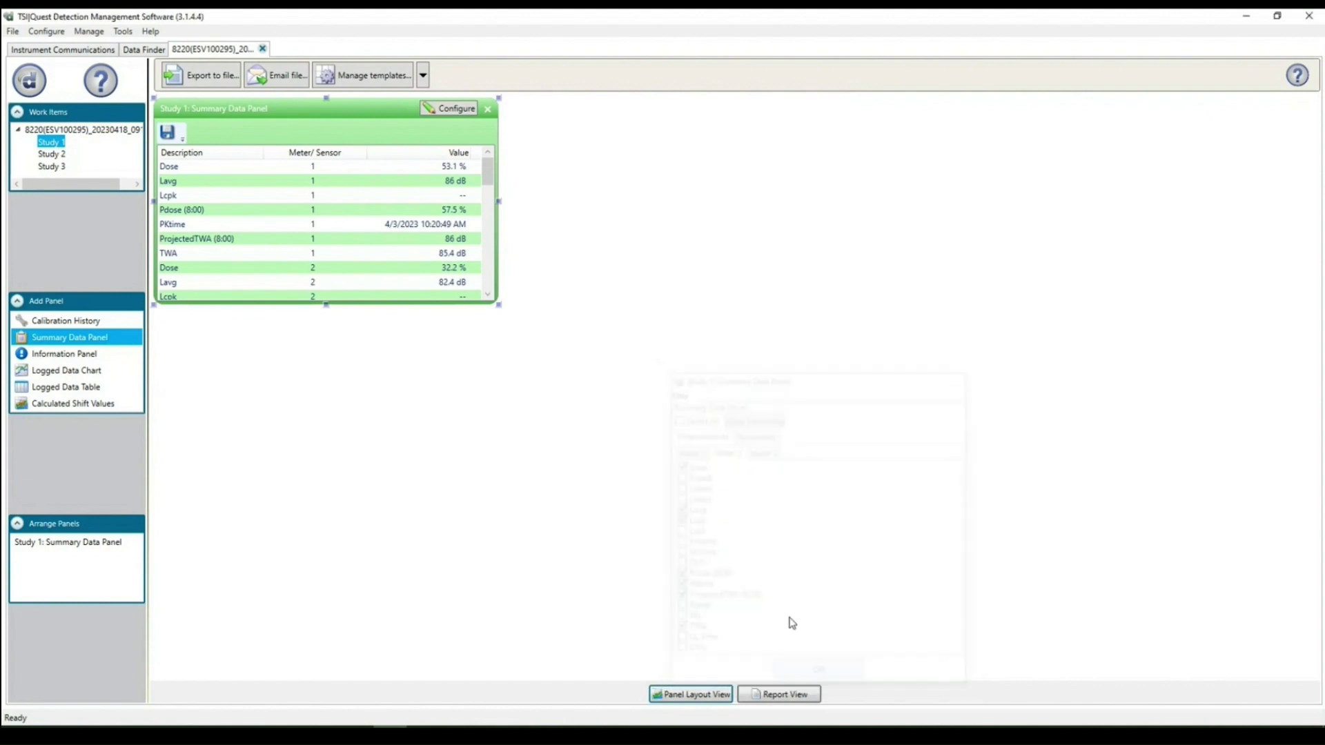
pyautogui.click(440, 115)
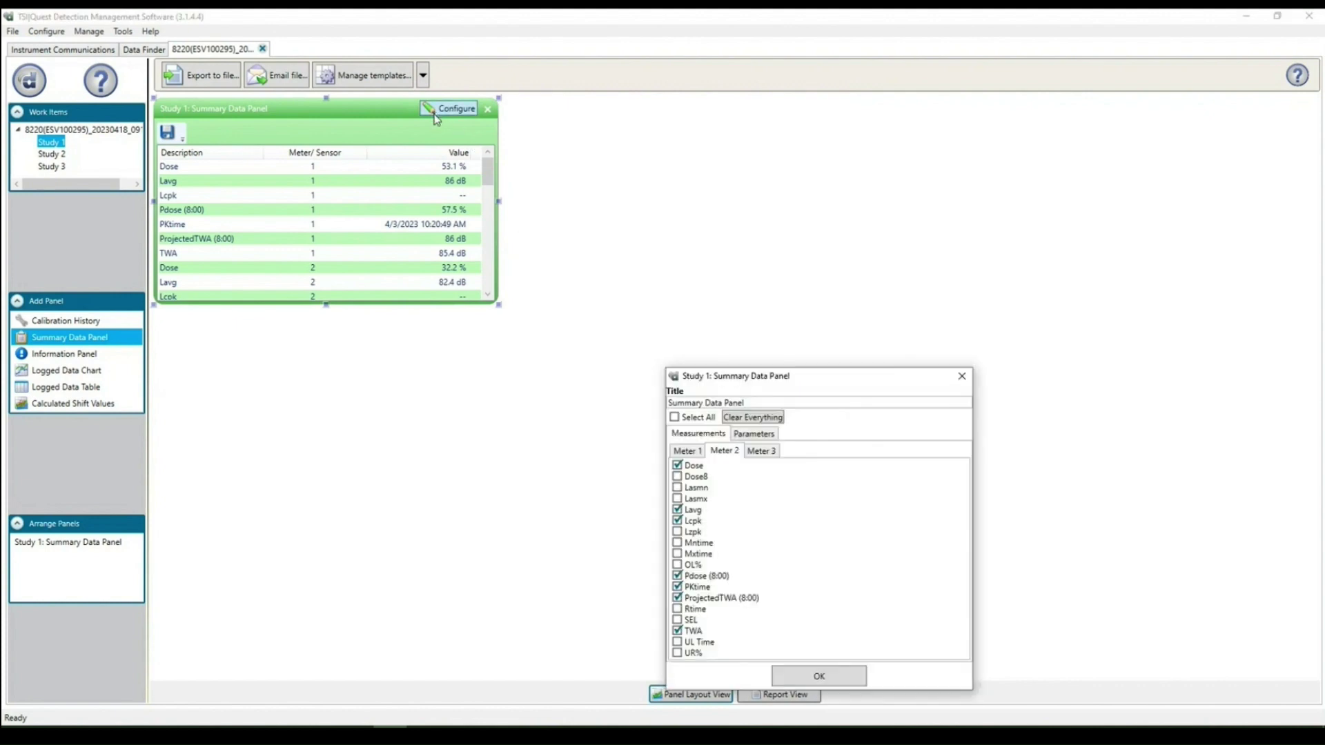
pyautogui.click(852, 681)
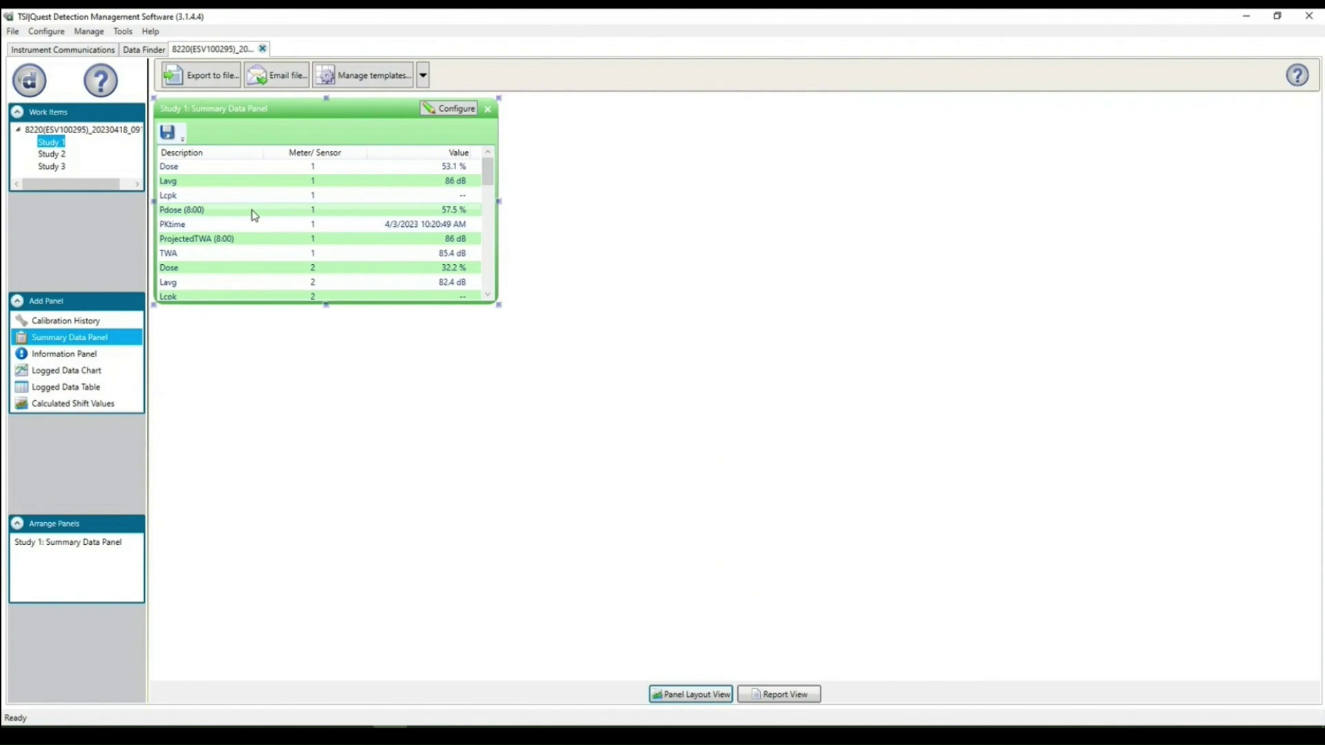
# Step: Add an Information Panel with its default fields and a Logged Data Chart for Study 1
pyautogui.click(79, 355)
pyautogui.click(809, 552)
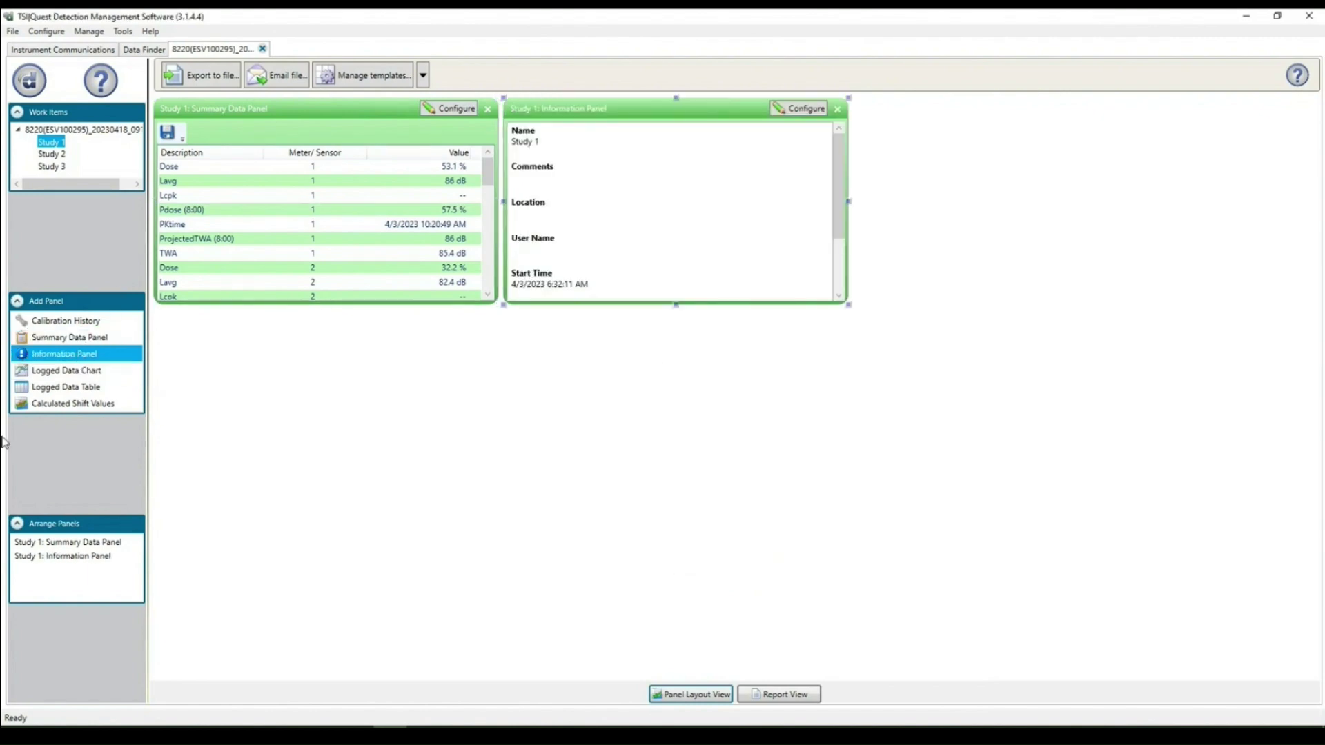
pyautogui.click(69, 372)
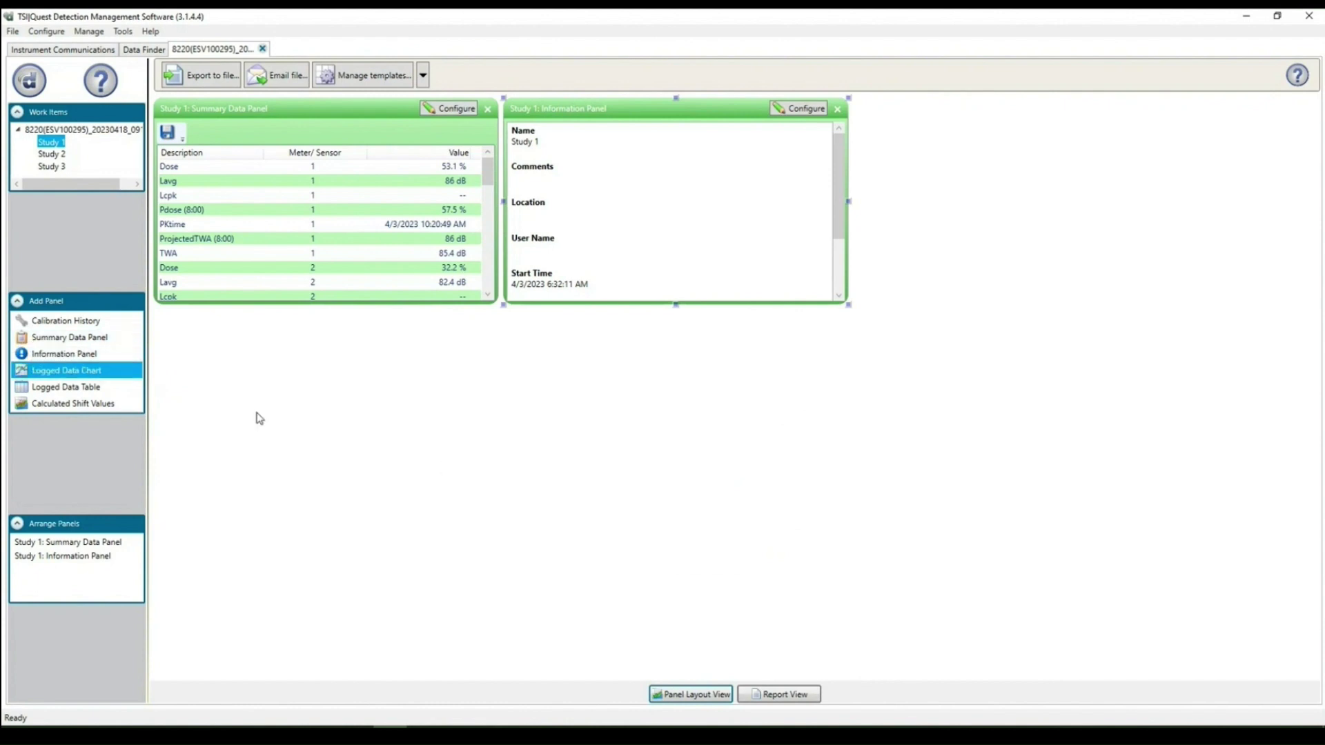
pyautogui.click(120, 373)
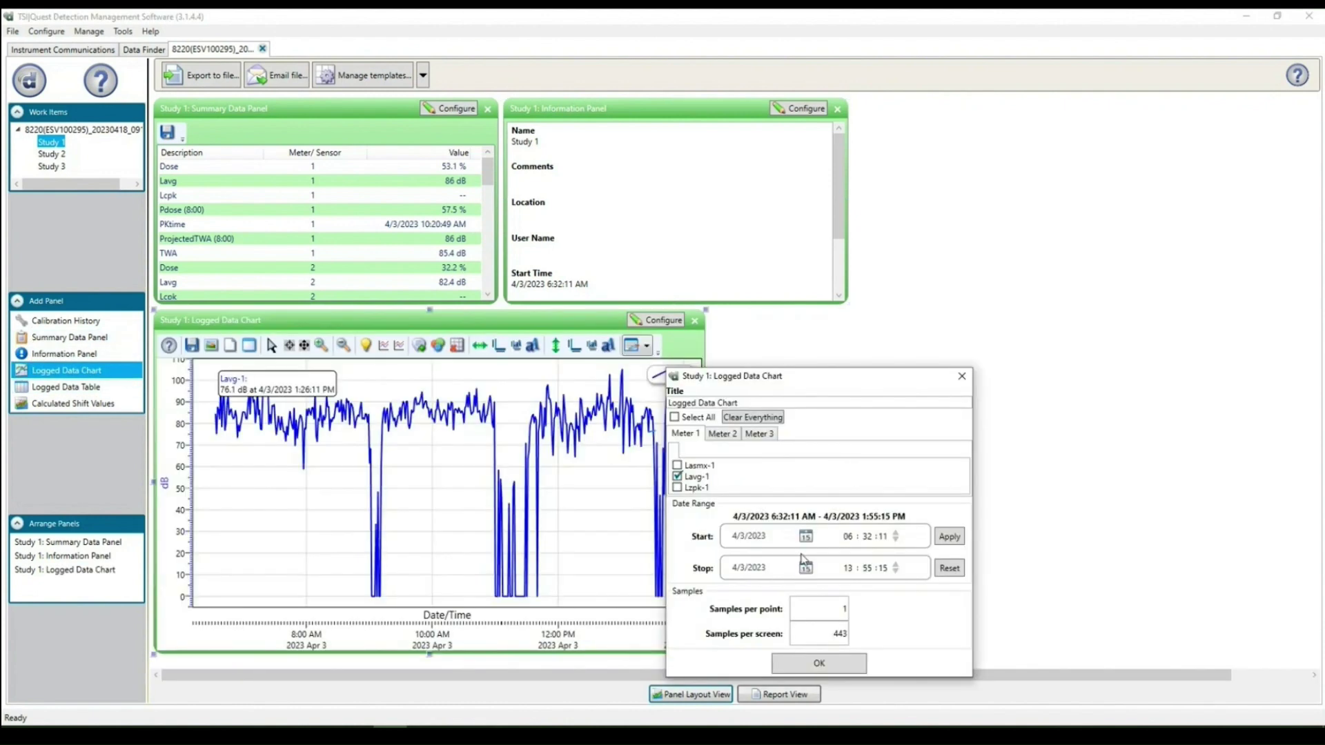
# Step: Try plotting Lavg-2 and Lavg-3 in Study 1's logged data chart, and deselect both again
pyautogui.click(722, 436)
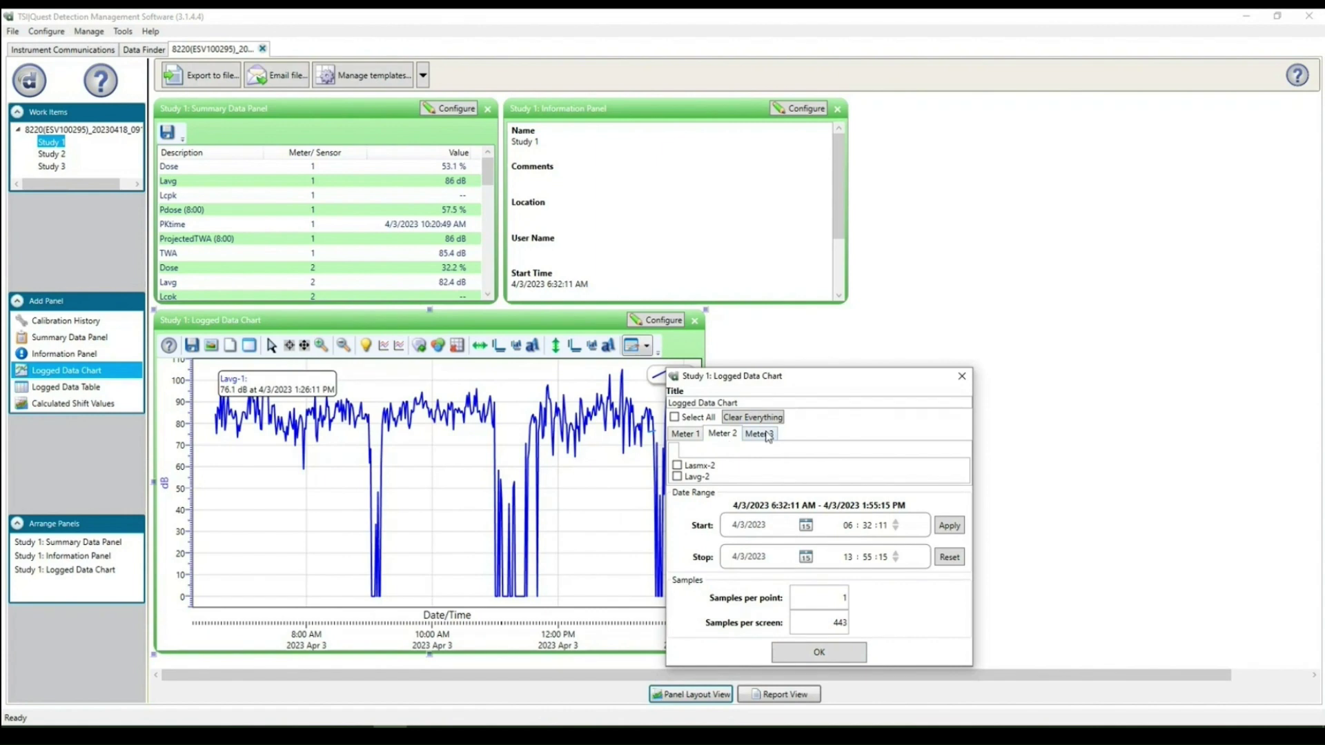
pyautogui.click(678, 476)
pyautogui.click(758, 433)
pyautogui.click(677, 477)
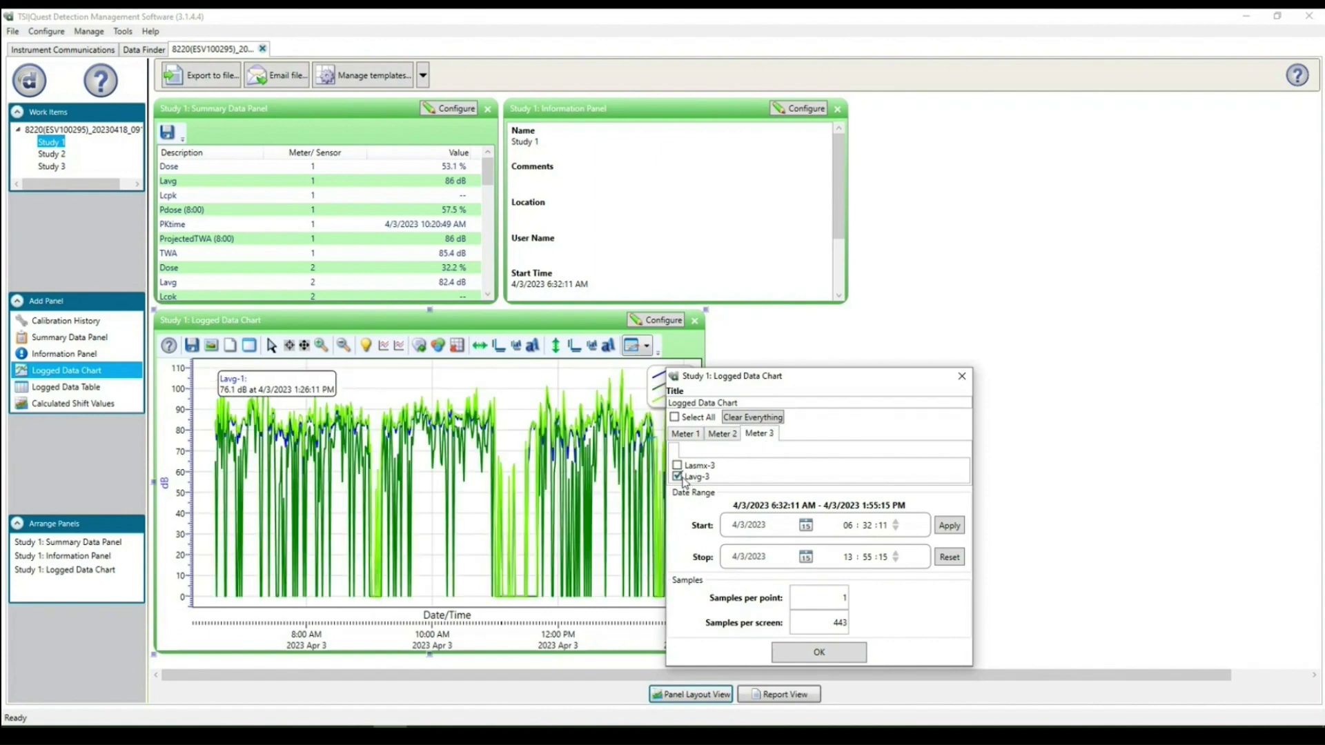
pyautogui.click(678, 477)
pyautogui.click(723, 434)
pyautogui.click(678, 476)
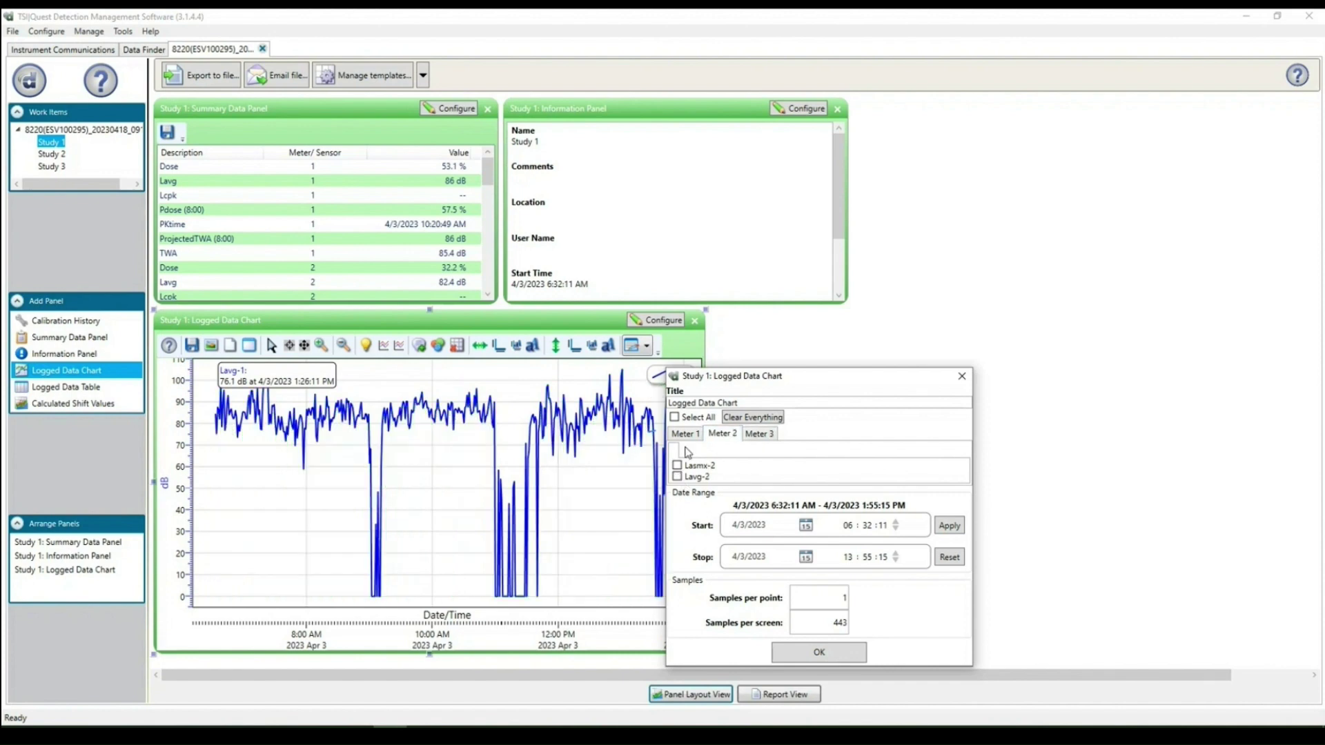
# Step: Finish configuring Study 1's logged data chart with only Lavg-1 of Meter 1 plotted
pyautogui.click(685, 434)
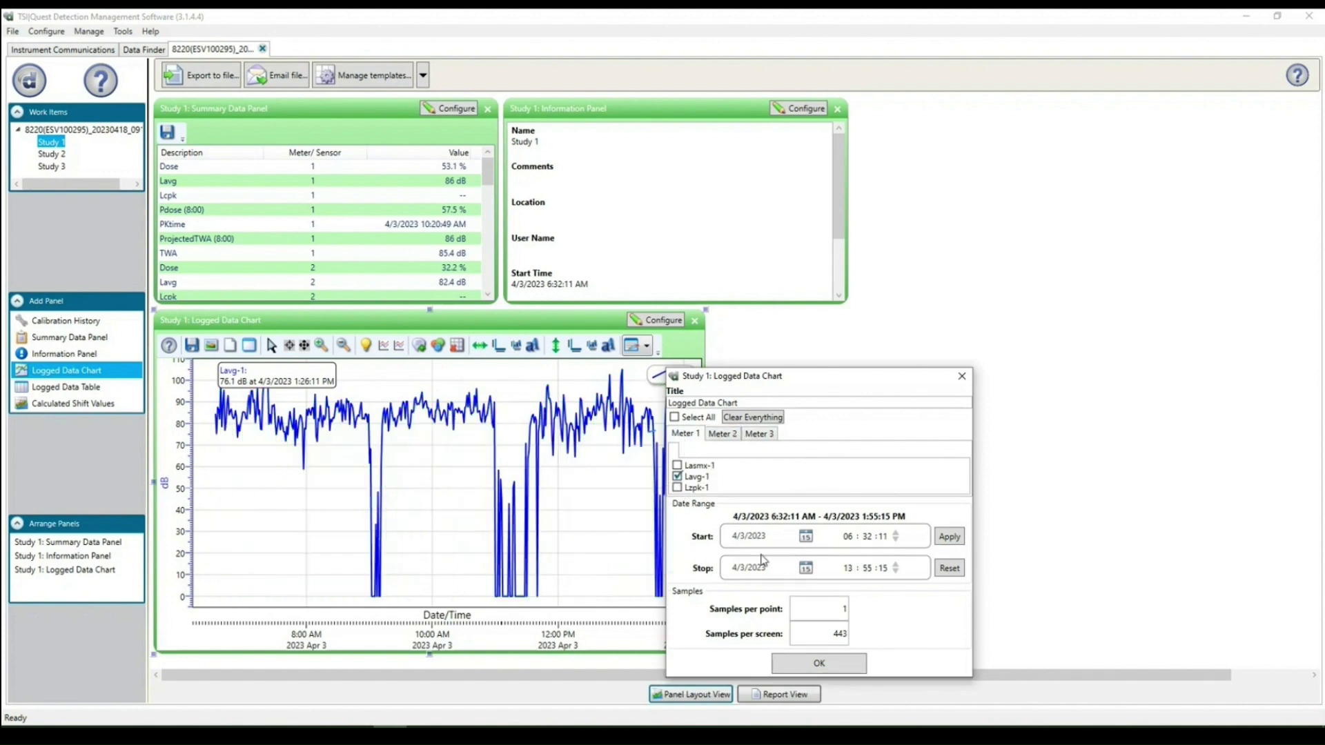
pyautogui.click(818, 664)
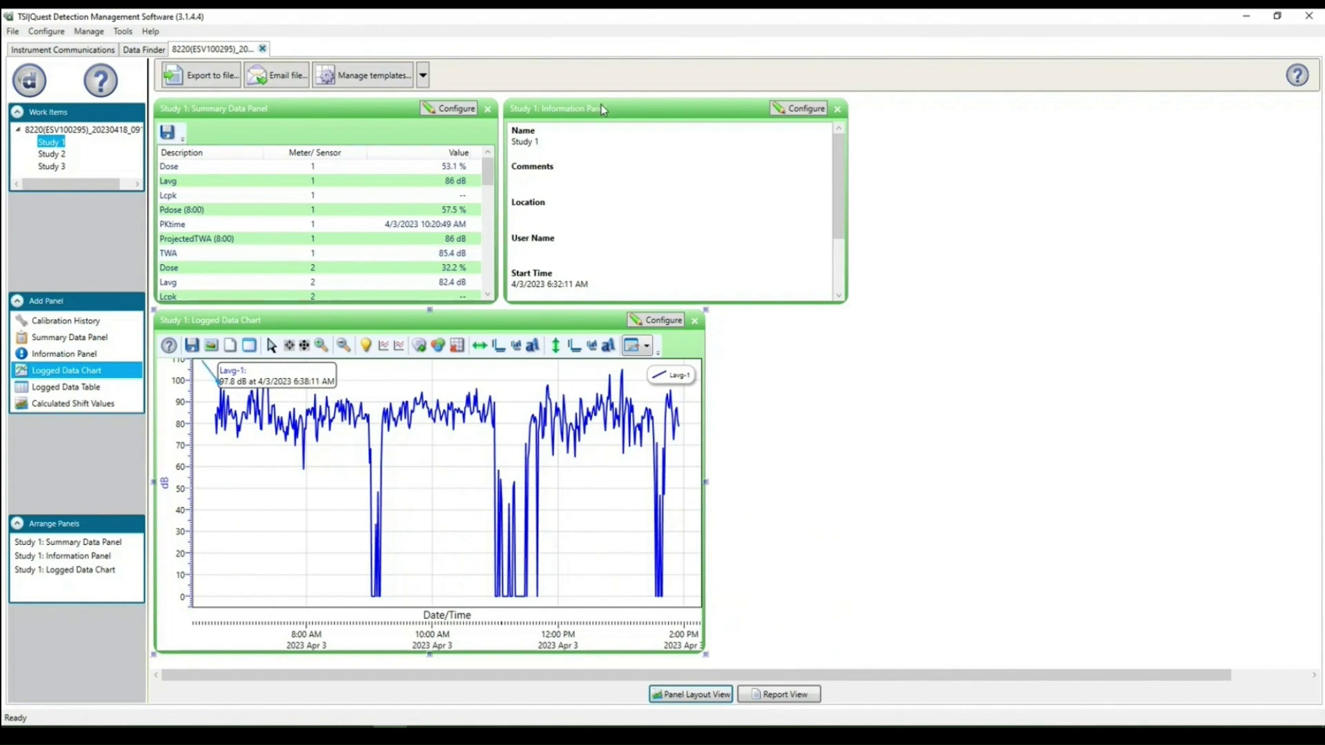
# Step: Try adding an Information Panel and a Logged Data Chart for Study 2, and close both panels again
pyautogui.click(51, 154)
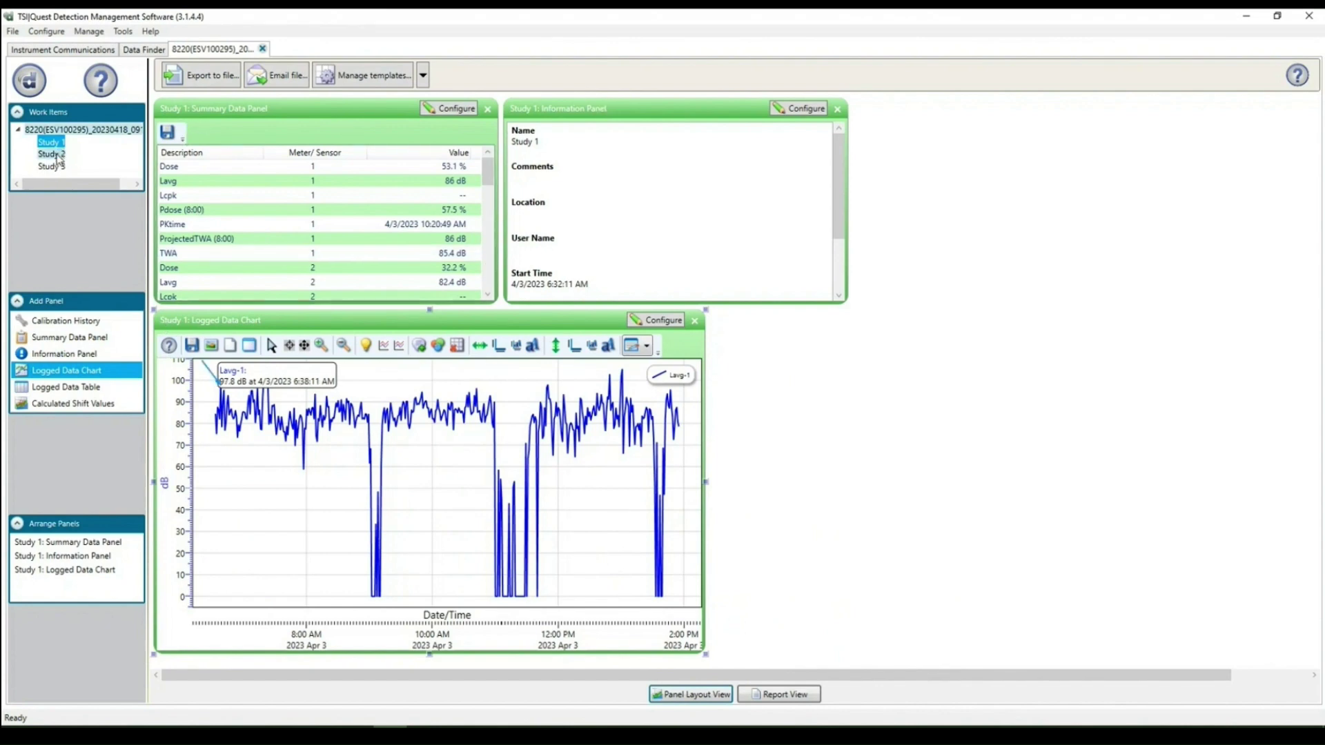
pyautogui.doubleClick(59, 354)
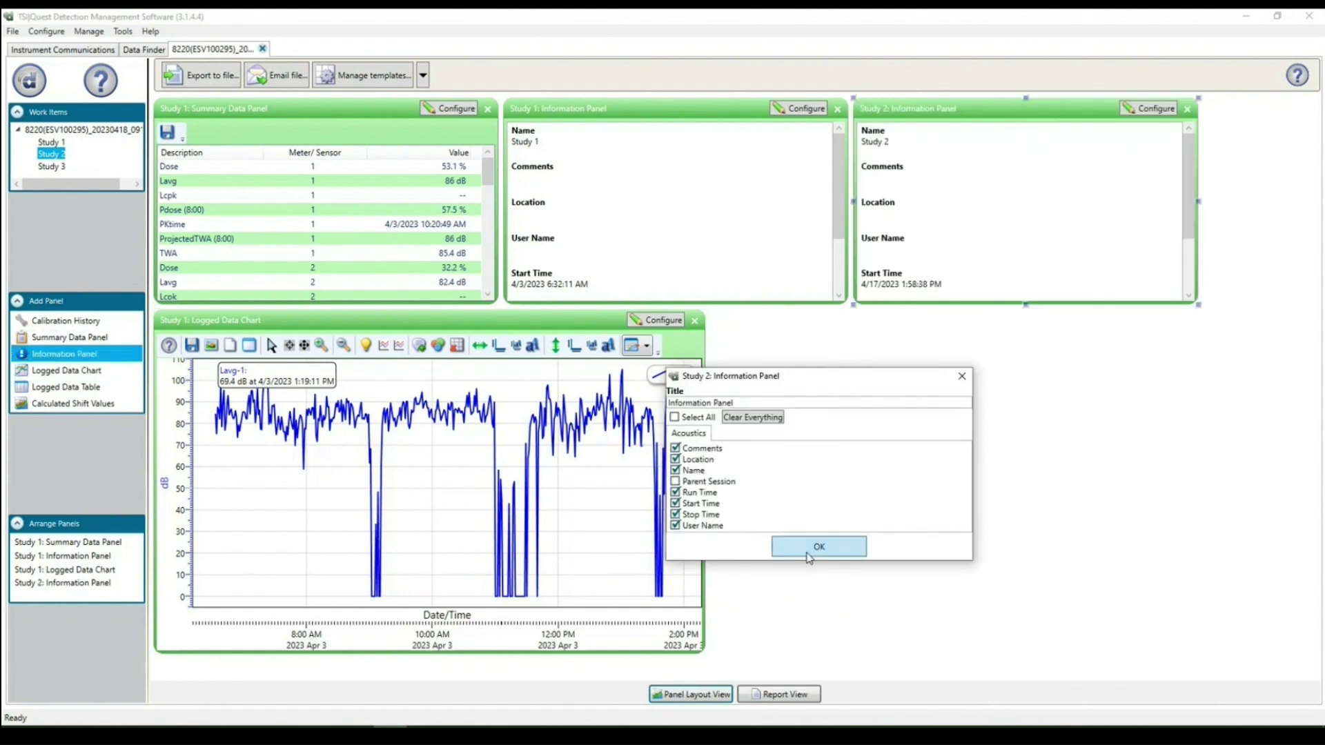
pyautogui.click(809, 555)
pyautogui.click(62, 370)
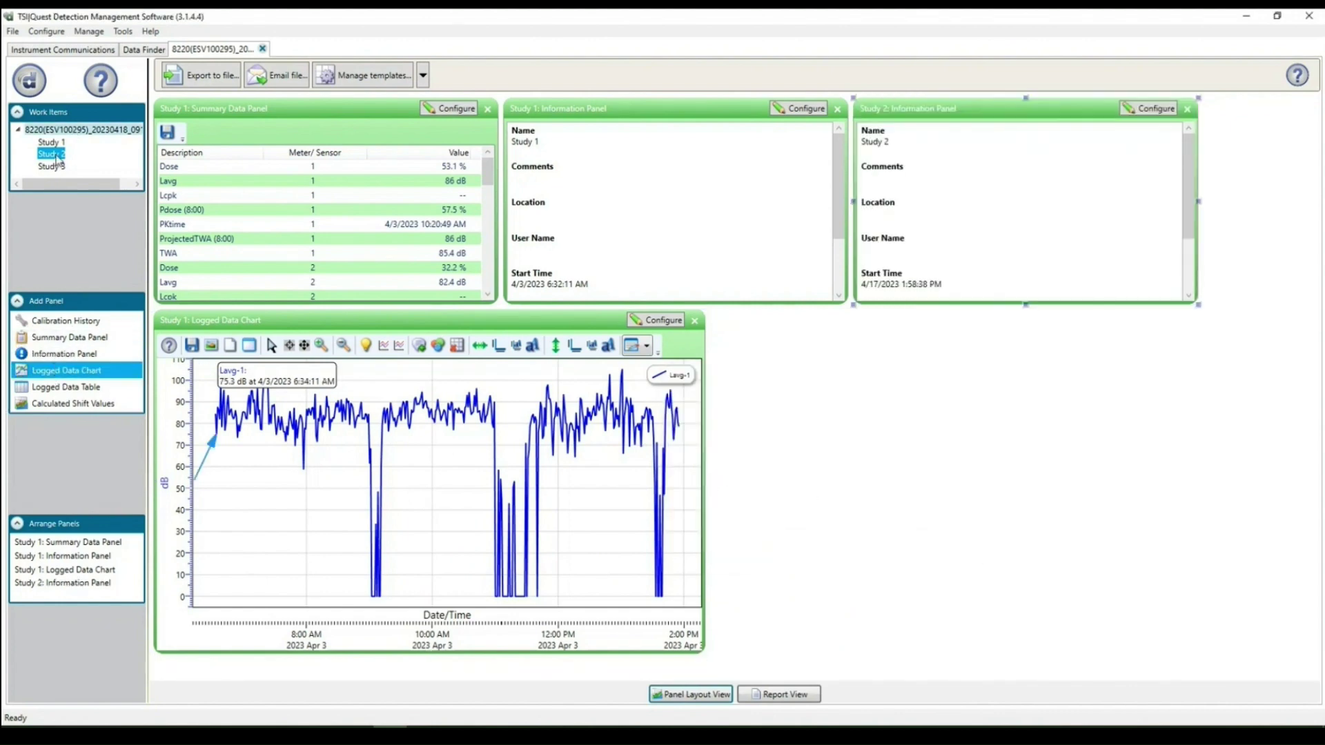
pyautogui.doubleClick(59, 371)
pyautogui.click(791, 670)
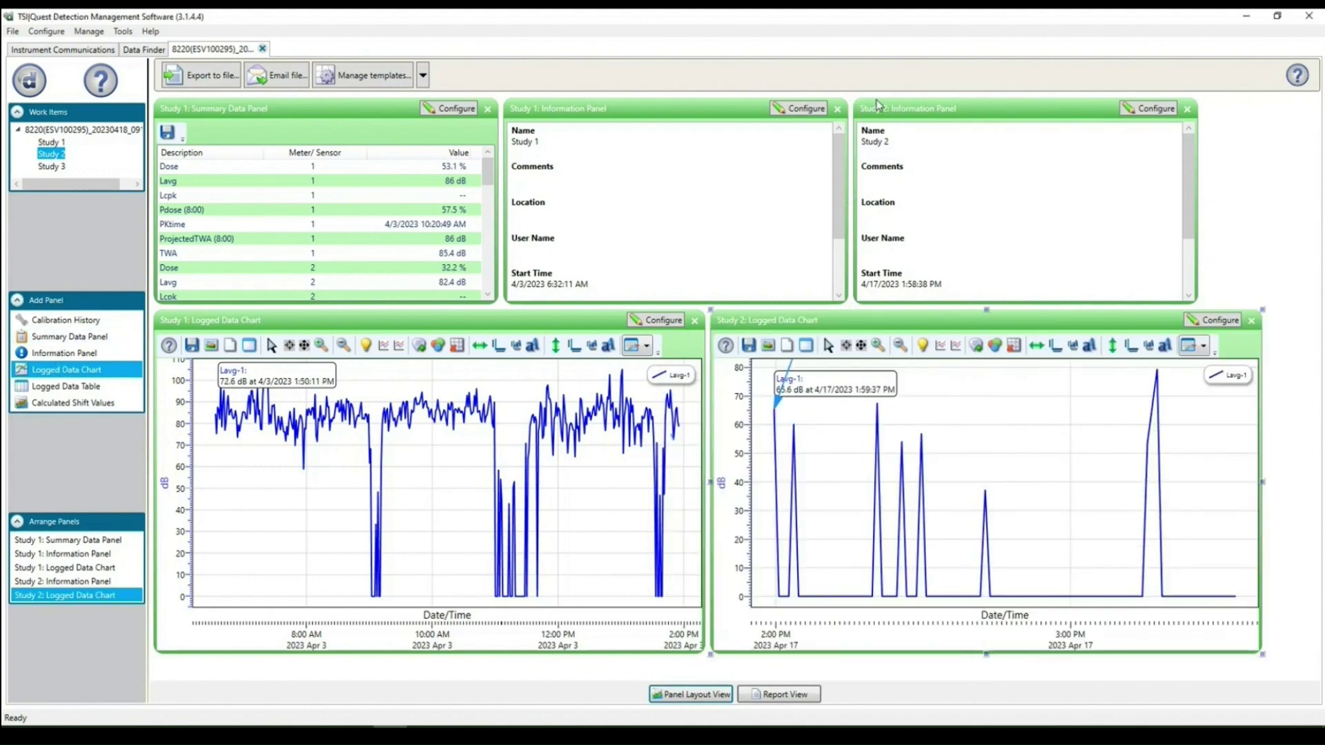
pyautogui.click(1252, 322)
pyautogui.click(1191, 110)
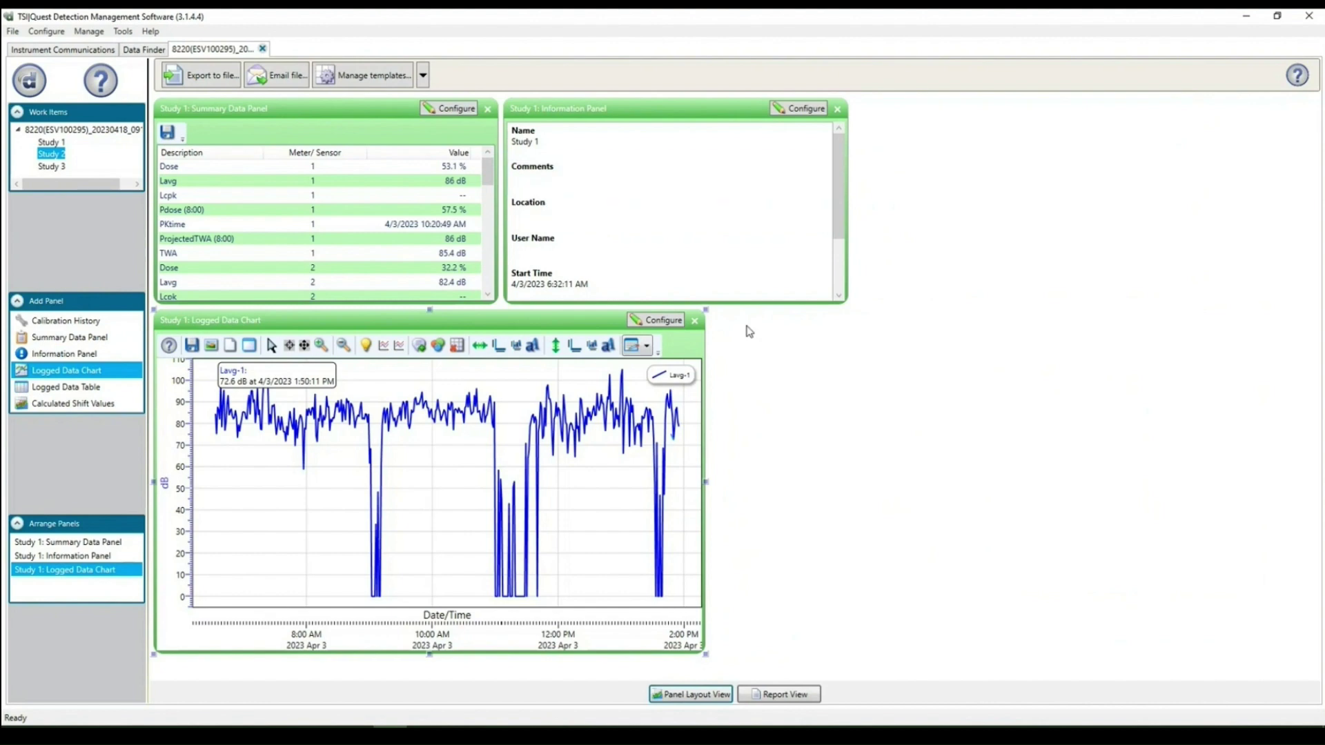
# Step: Preview the session report created from the panel layout, and return to the Data Finder's session list
pyautogui.click(763, 704)
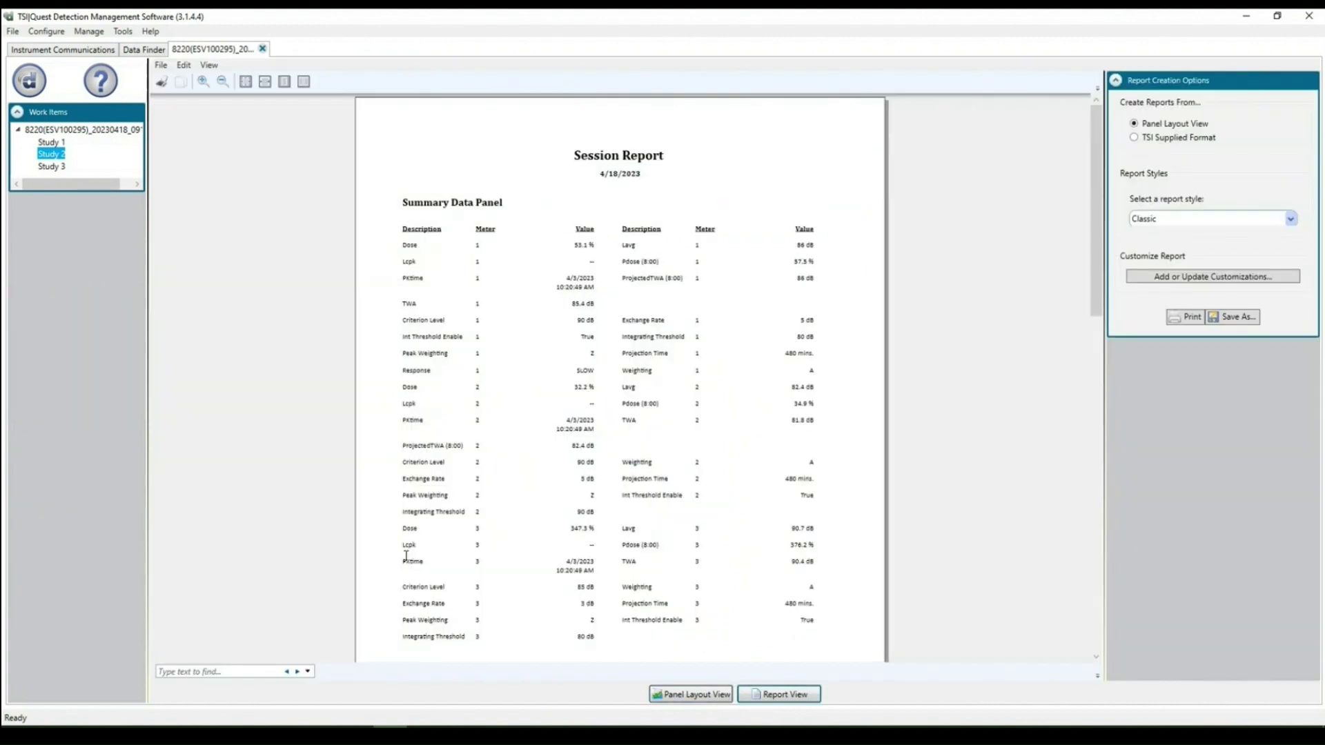
pyautogui.click(149, 51)
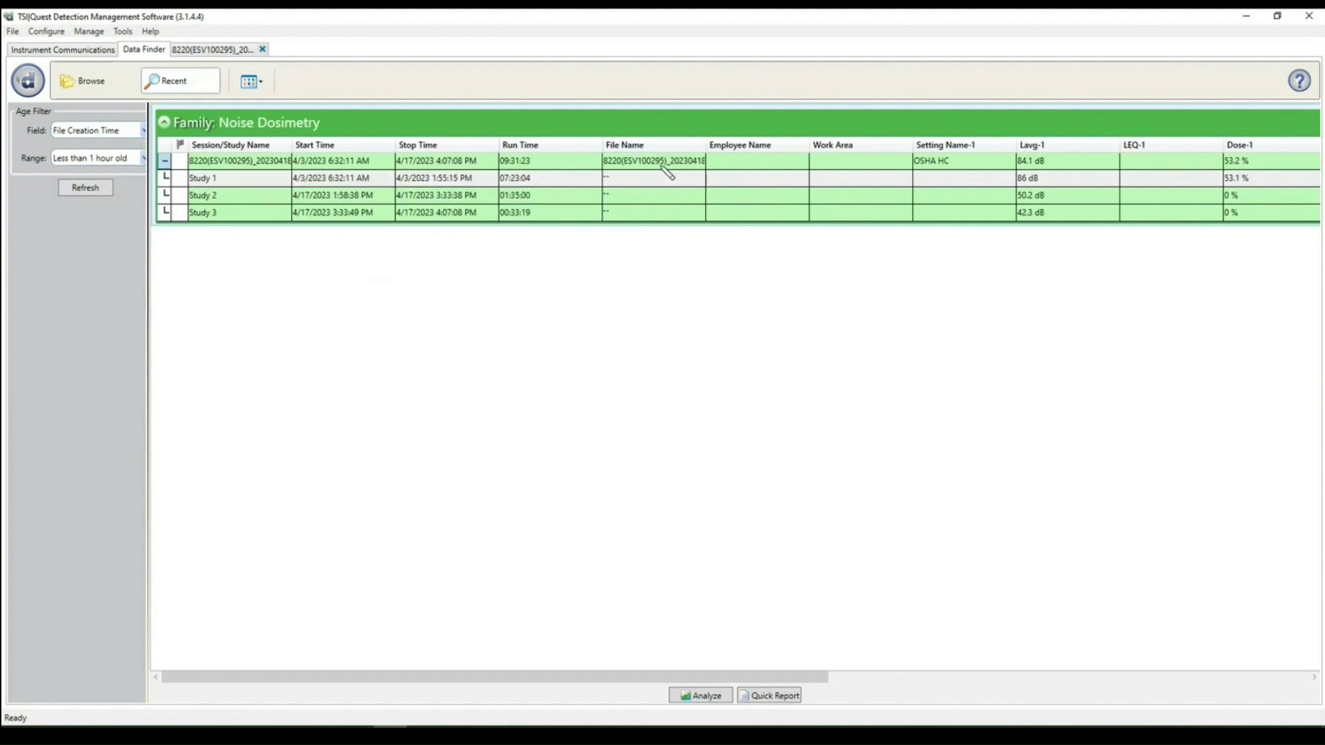
# Step: Compare the open session's panel layout with the session report generated from it
pyautogui.click(191, 53)
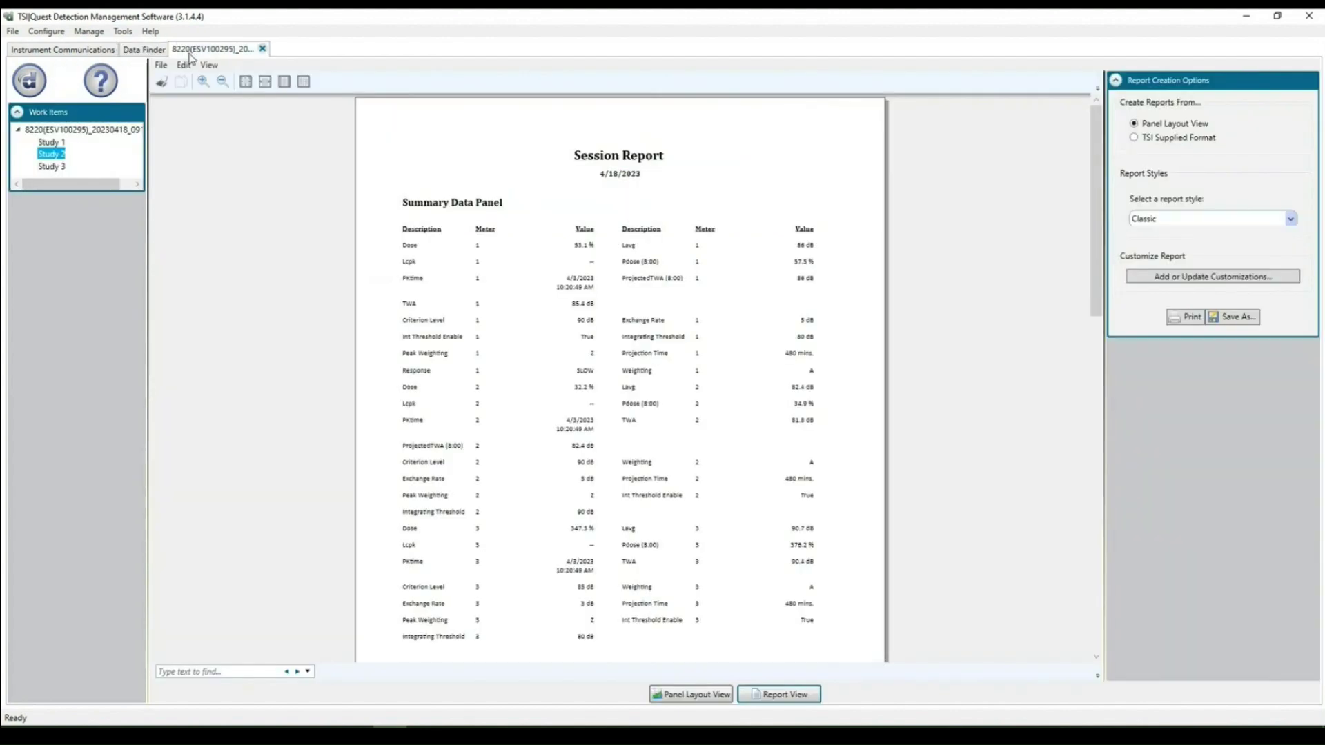
pyautogui.click(687, 696)
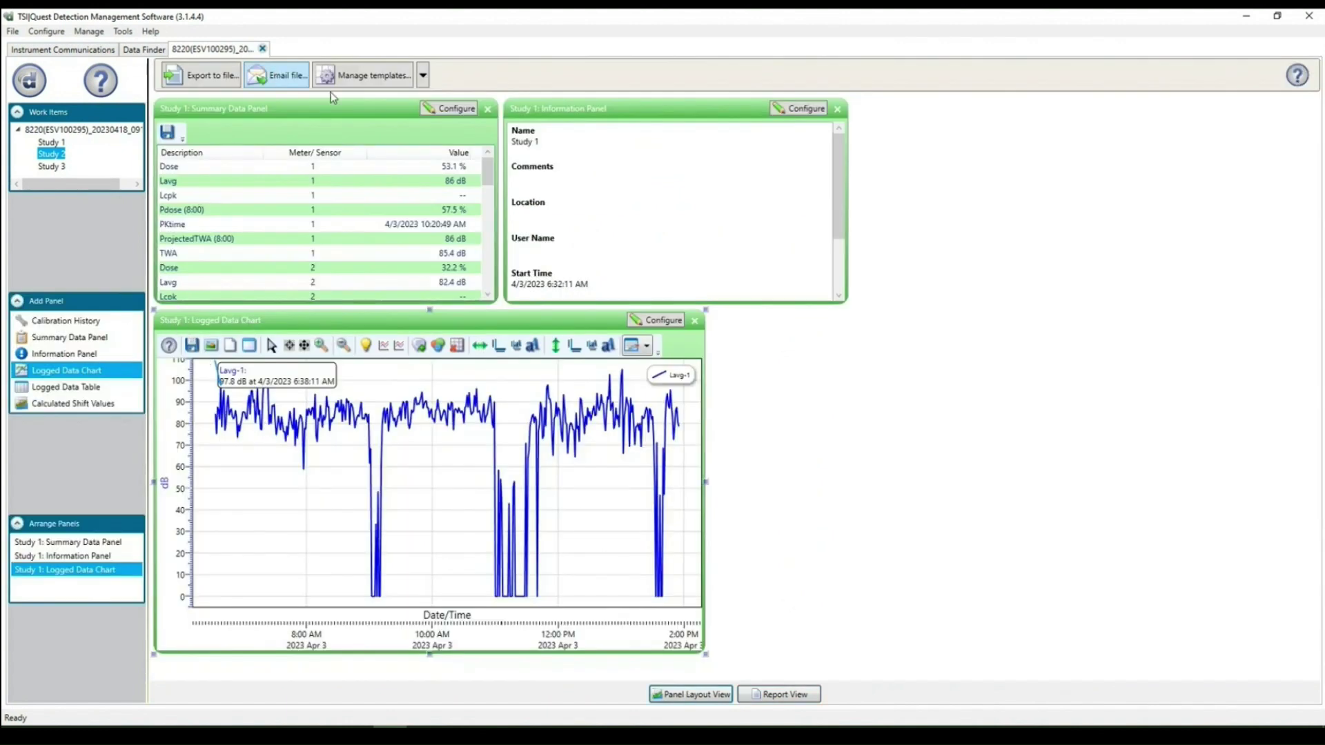
pyautogui.click(786, 695)
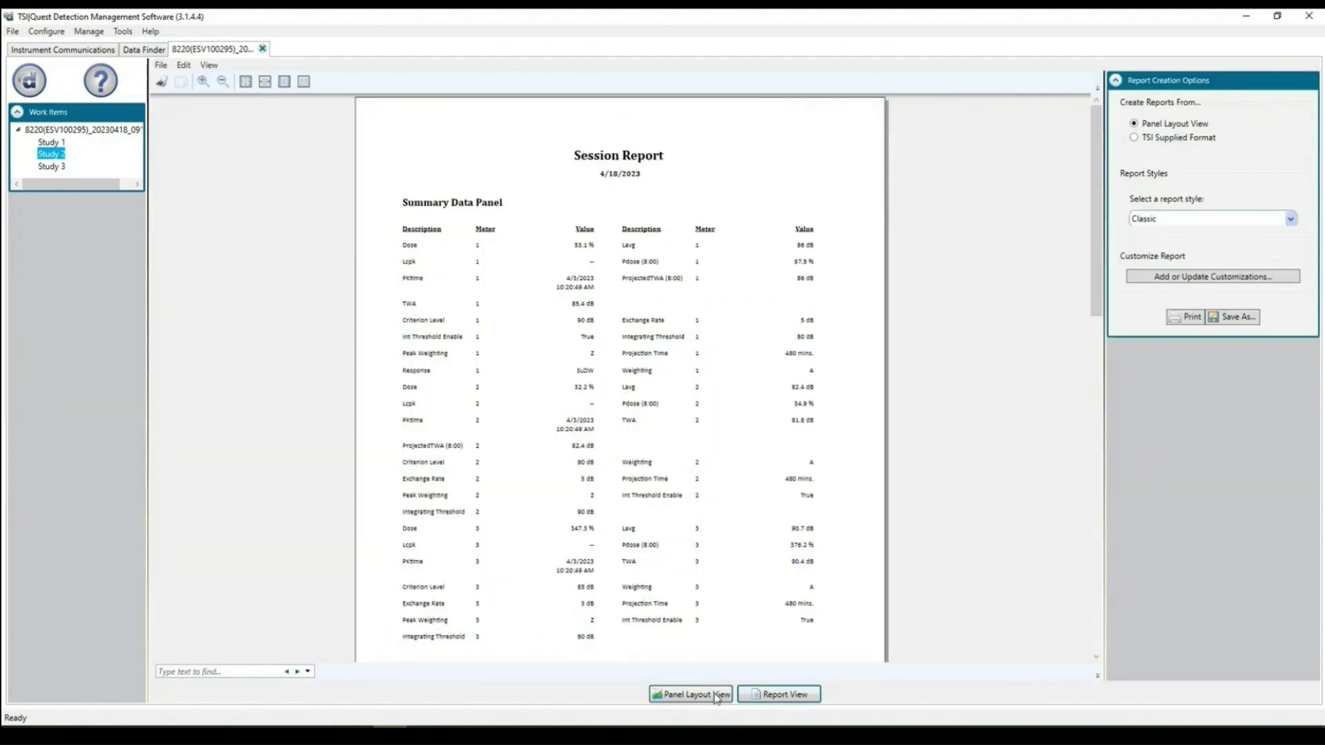
# Step: Try appending "- S/N ESV" to the Summary Data Panel heading in the report customizations, and discard the customizations
pyautogui.click(1205, 280)
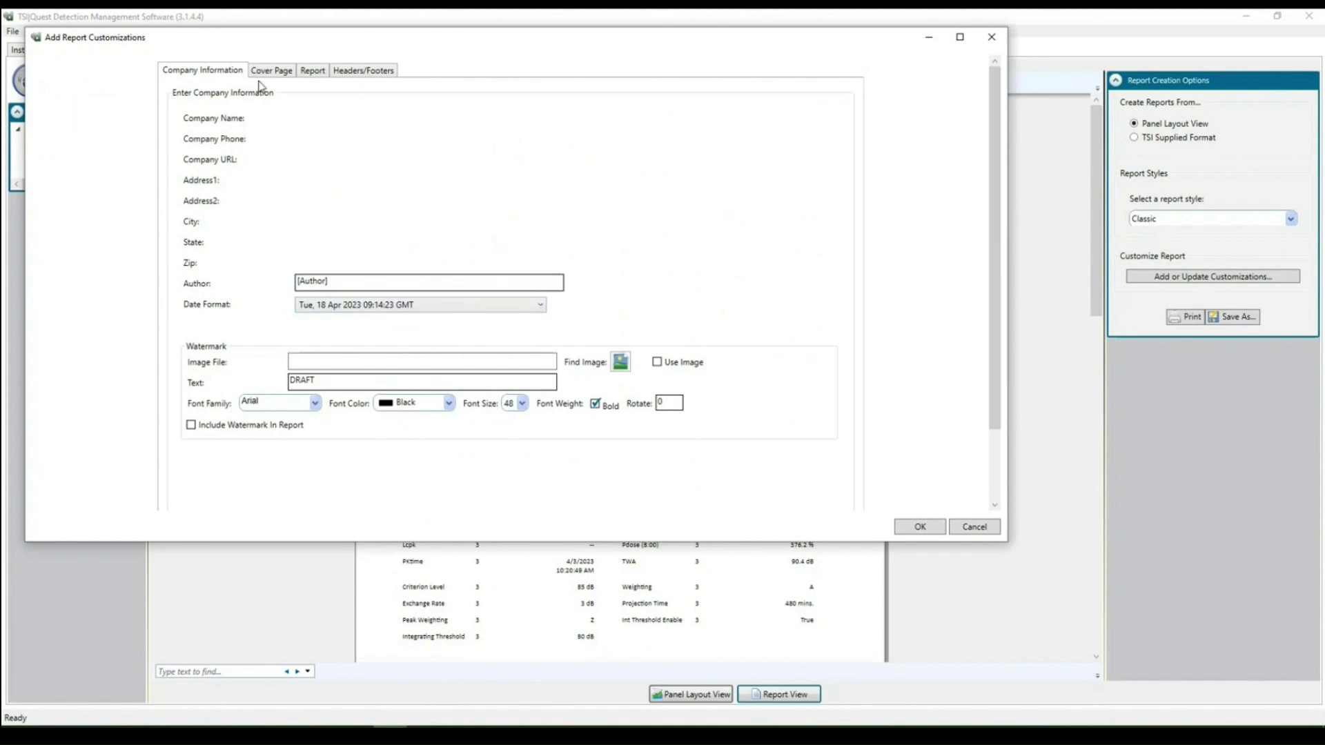
pyautogui.click(313, 71)
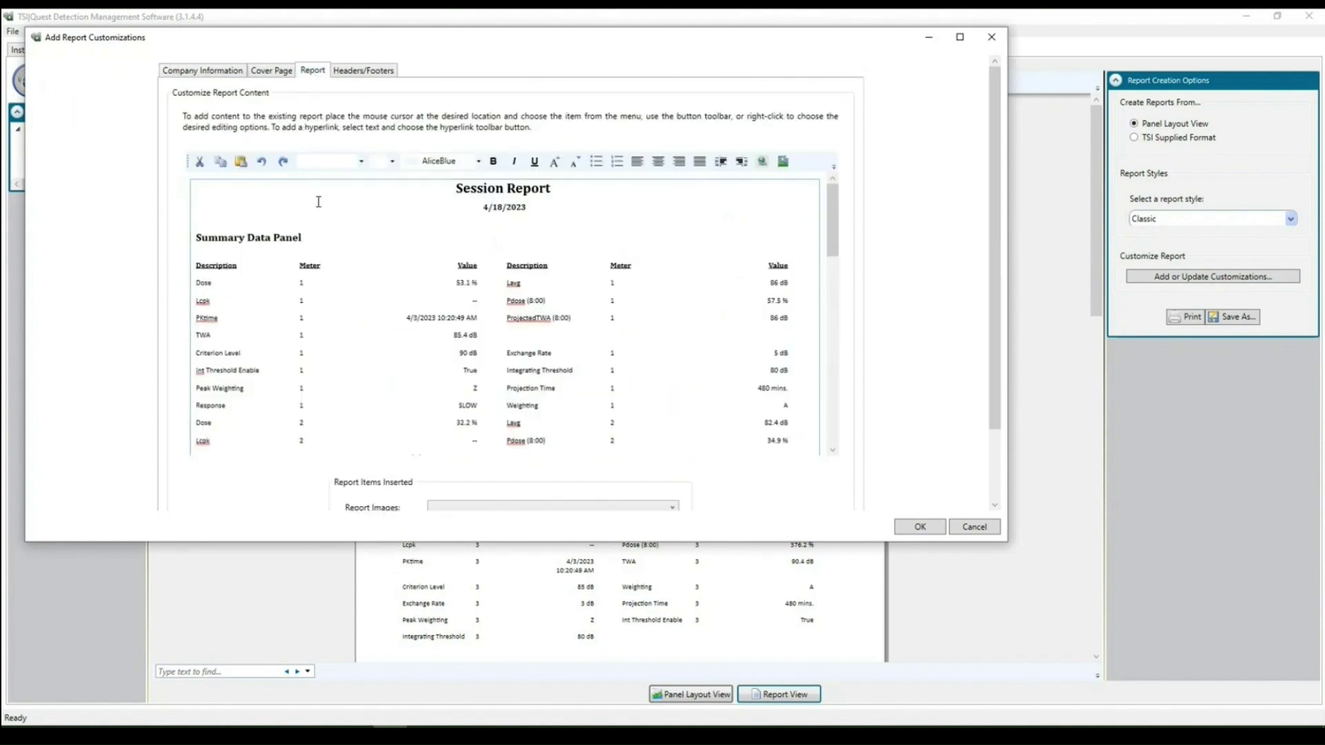
pyautogui.click(328, 236)
pyautogui.write('- S/N ESV')
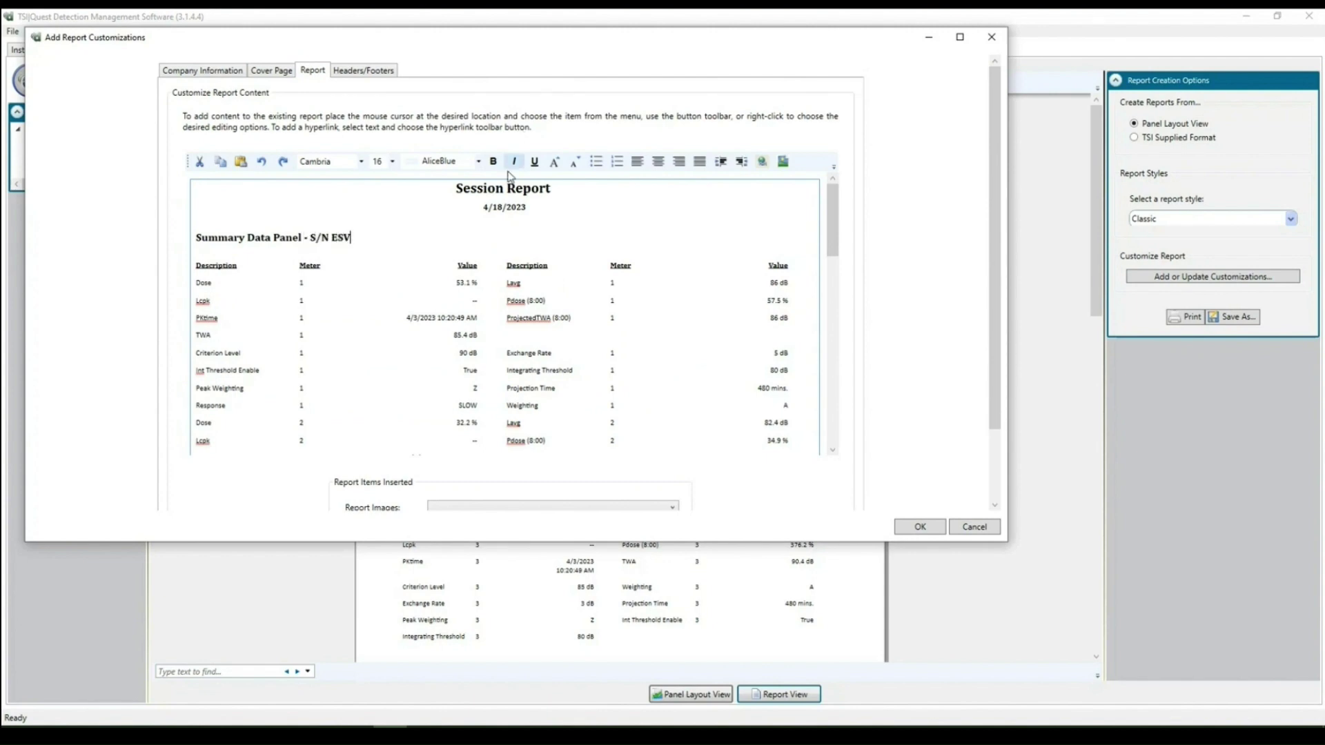
pyautogui.moveTo(541, 43); pyautogui.dragTo(588, 143)
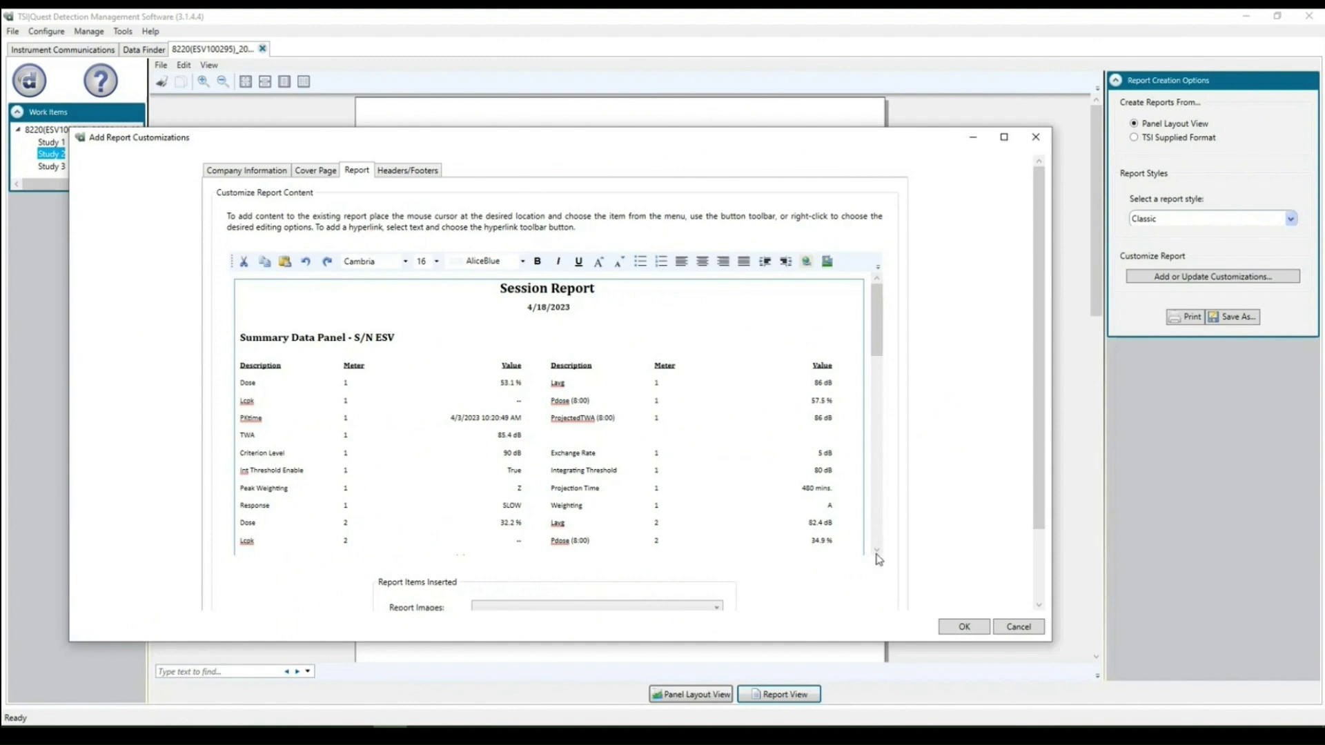
pyautogui.click(1015, 629)
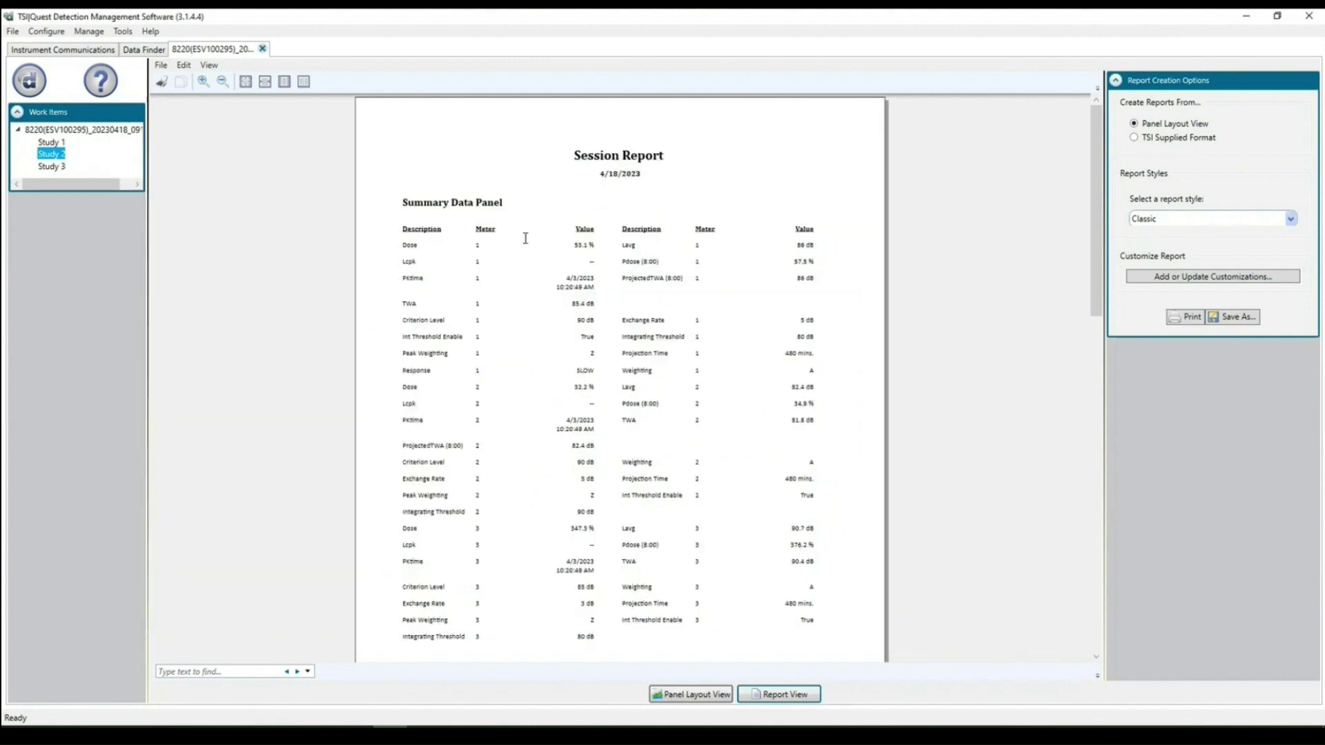
# Step: Close the session's analysis and delete the session containing all three studies from the Data Finder
pyautogui.click(263, 54)
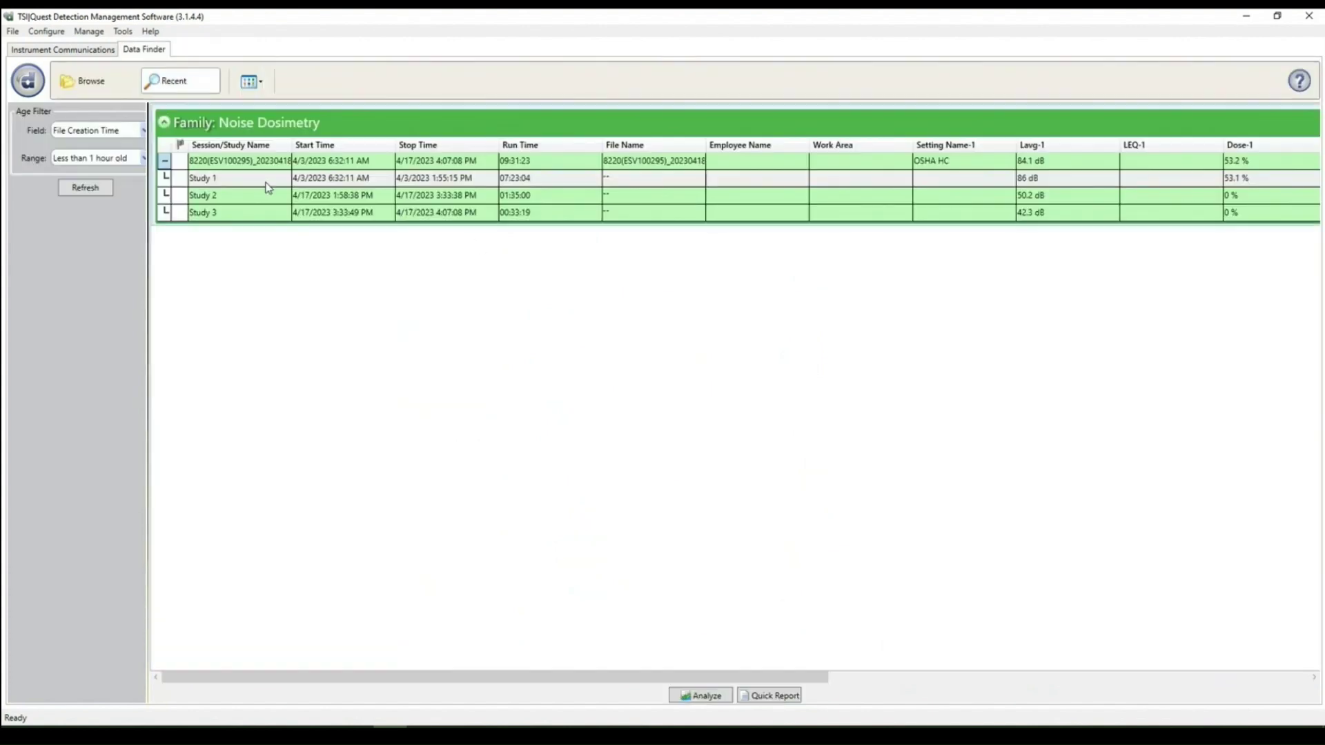
pyautogui.rightClick(245, 166)
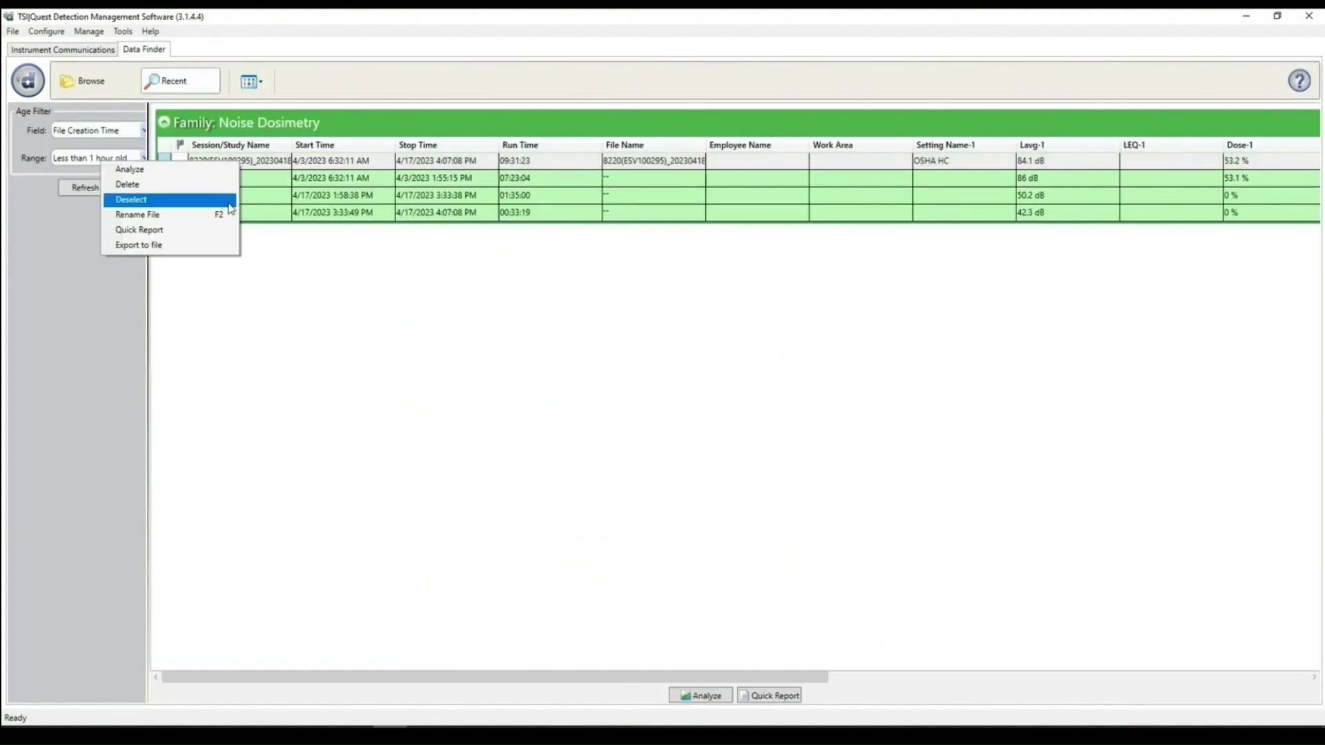
pyautogui.click(173, 185)
pyautogui.click(680, 409)
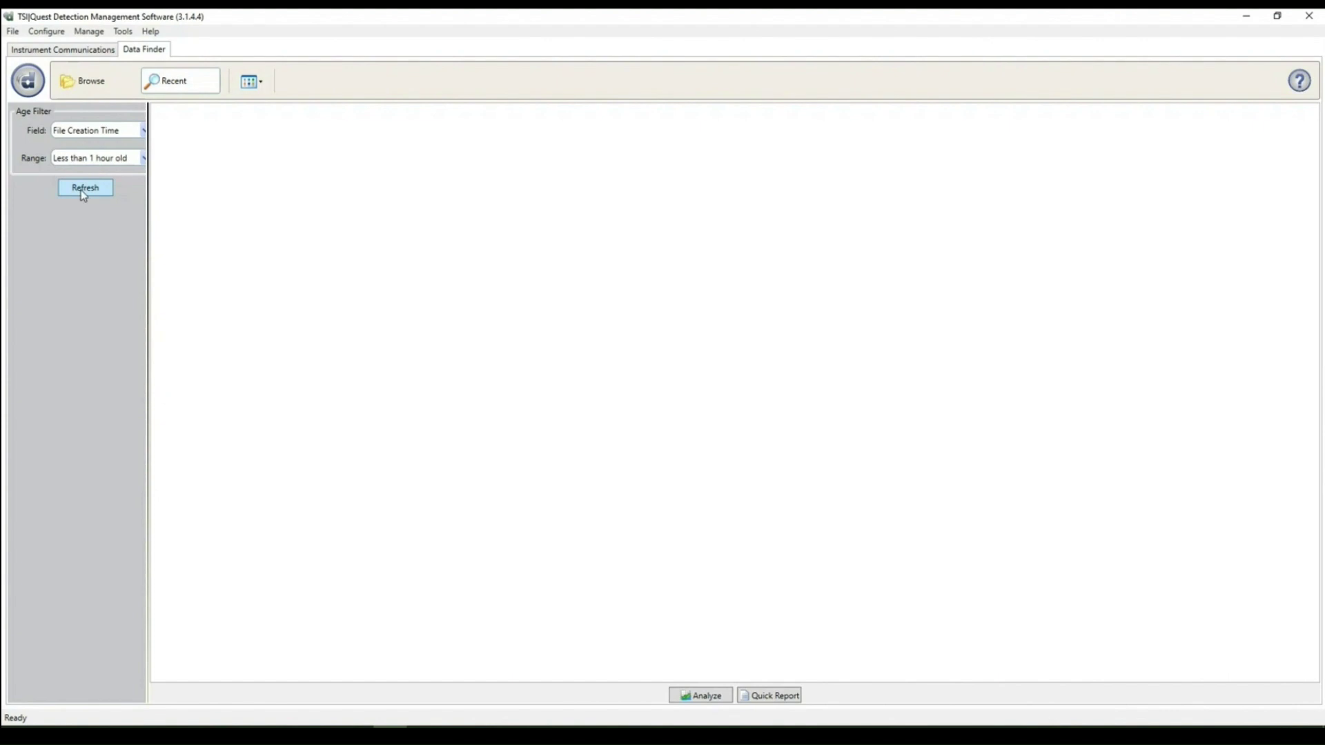
# Step: Toggle the miscellaneous preference for skipping the Distribute Studies to Sessions dialog on and back off, and accept the preferences
pyautogui.click(48, 32)
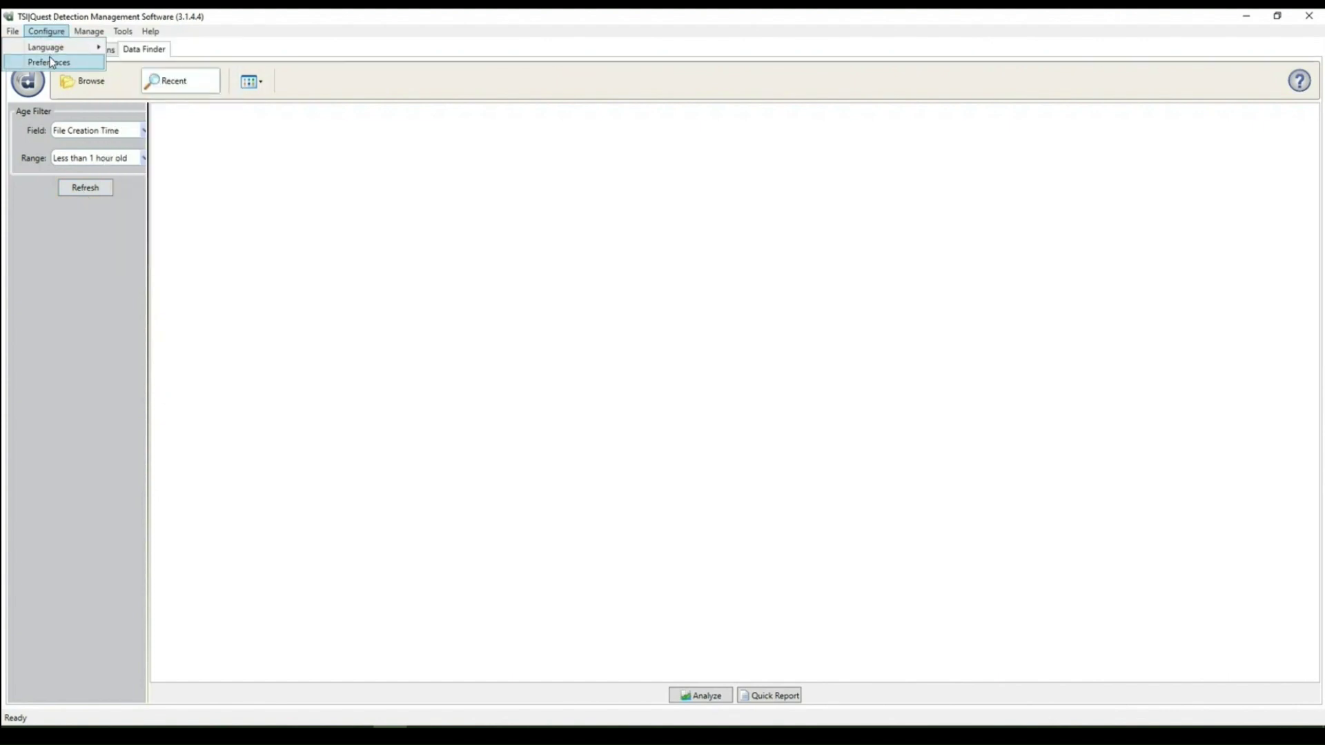
pyautogui.click(52, 63)
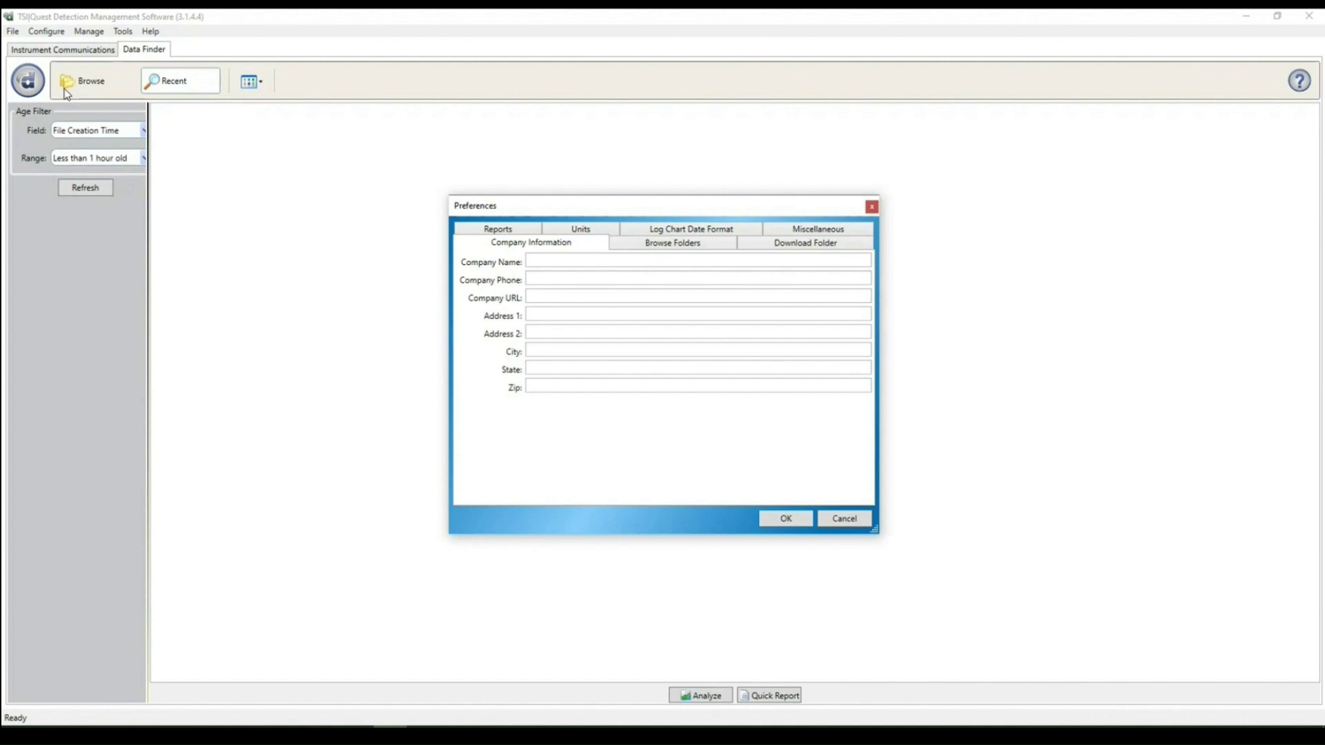
pyautogui.click(785, 231)
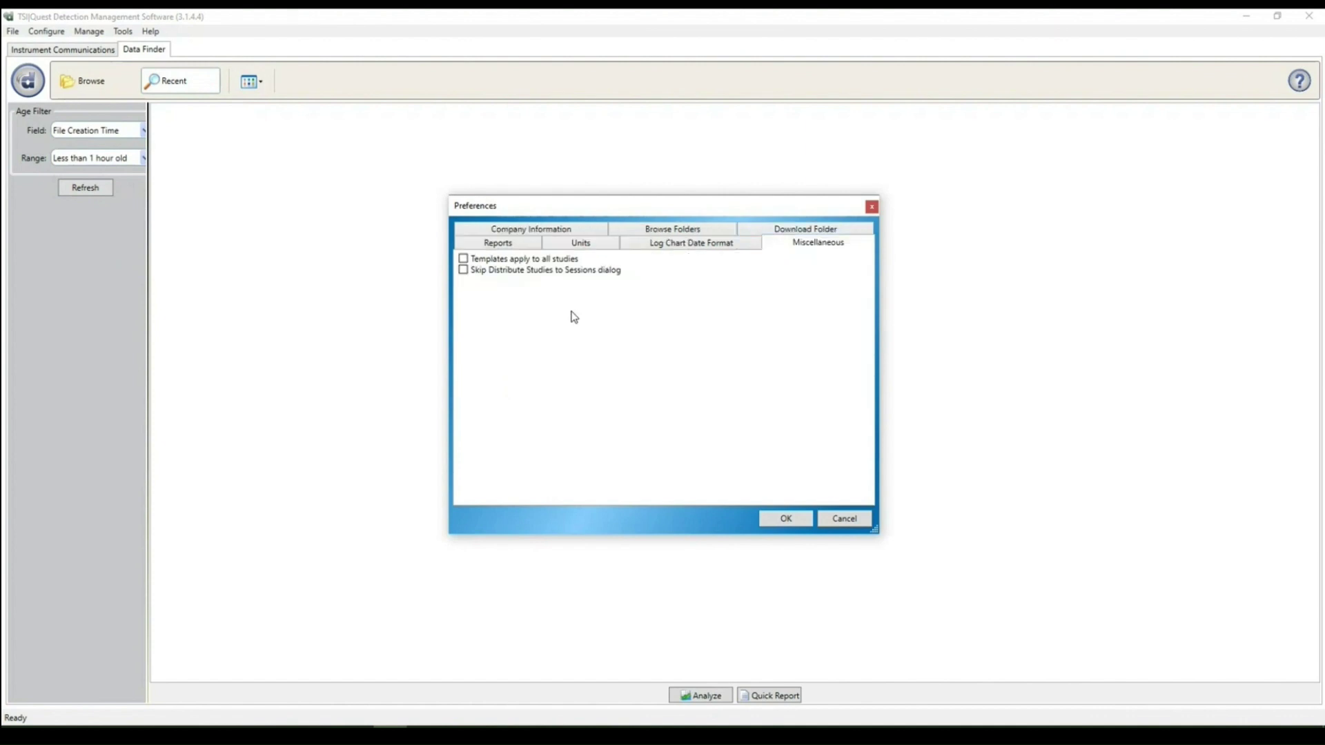
pyautogui.click(463, 269)
pyautogui.click(463, 270)
pyautogui.click(793, 520)
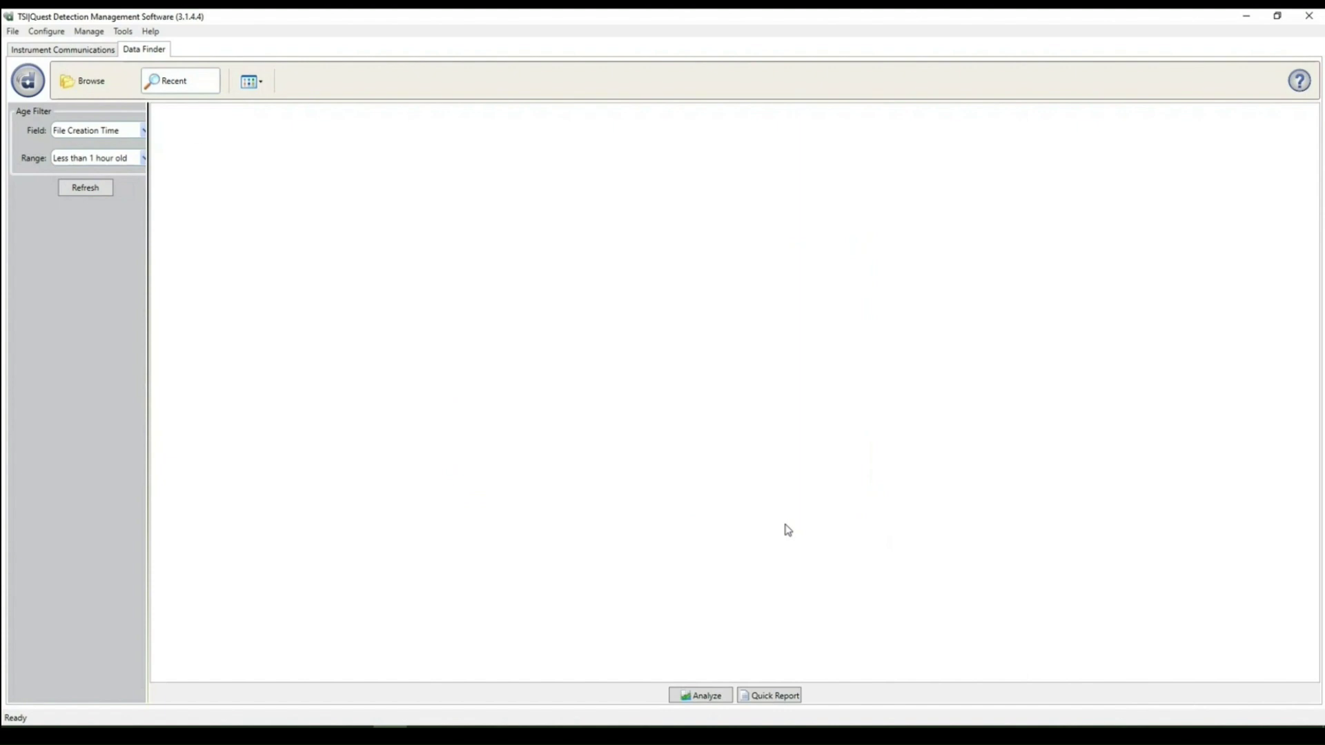
# Step: Refresh the Edge devices, select the docked 8220 dosimeter, and start downloading its data
pyautogui.click(76, 52)
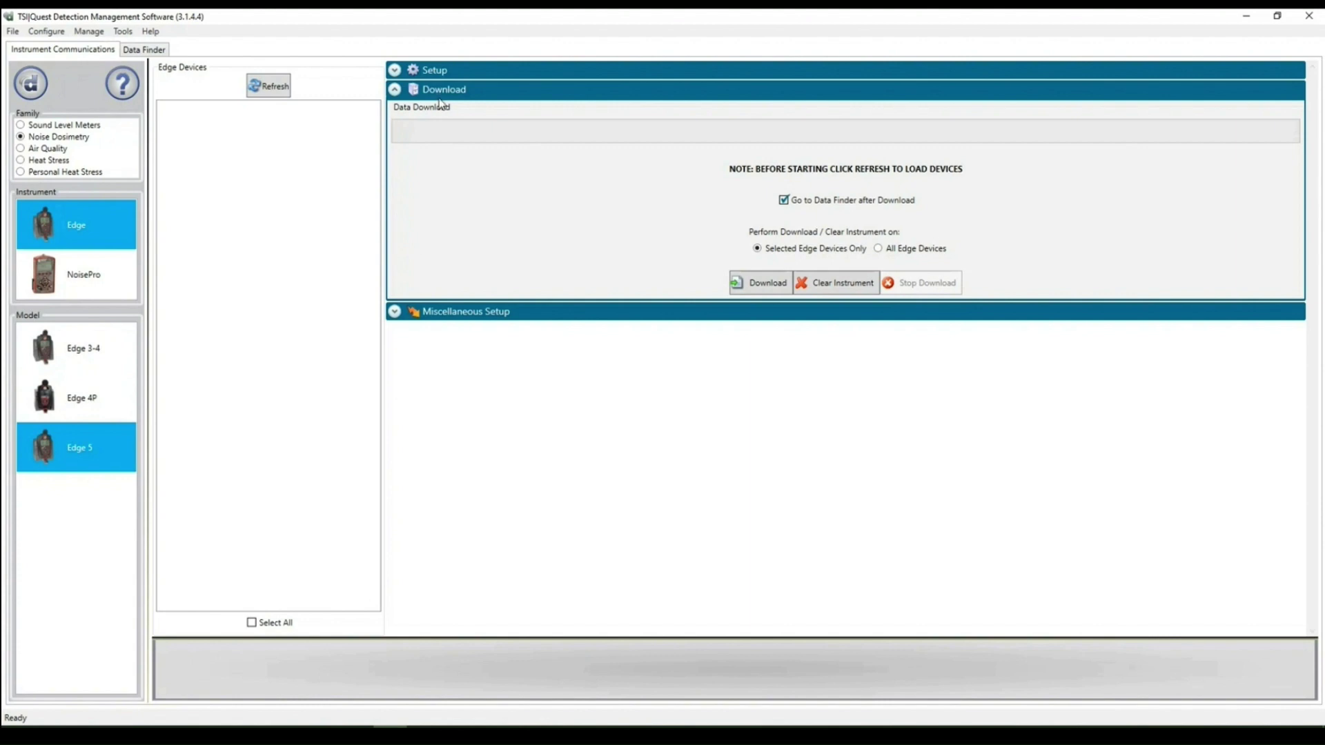
pyautogui.click(264, 86)
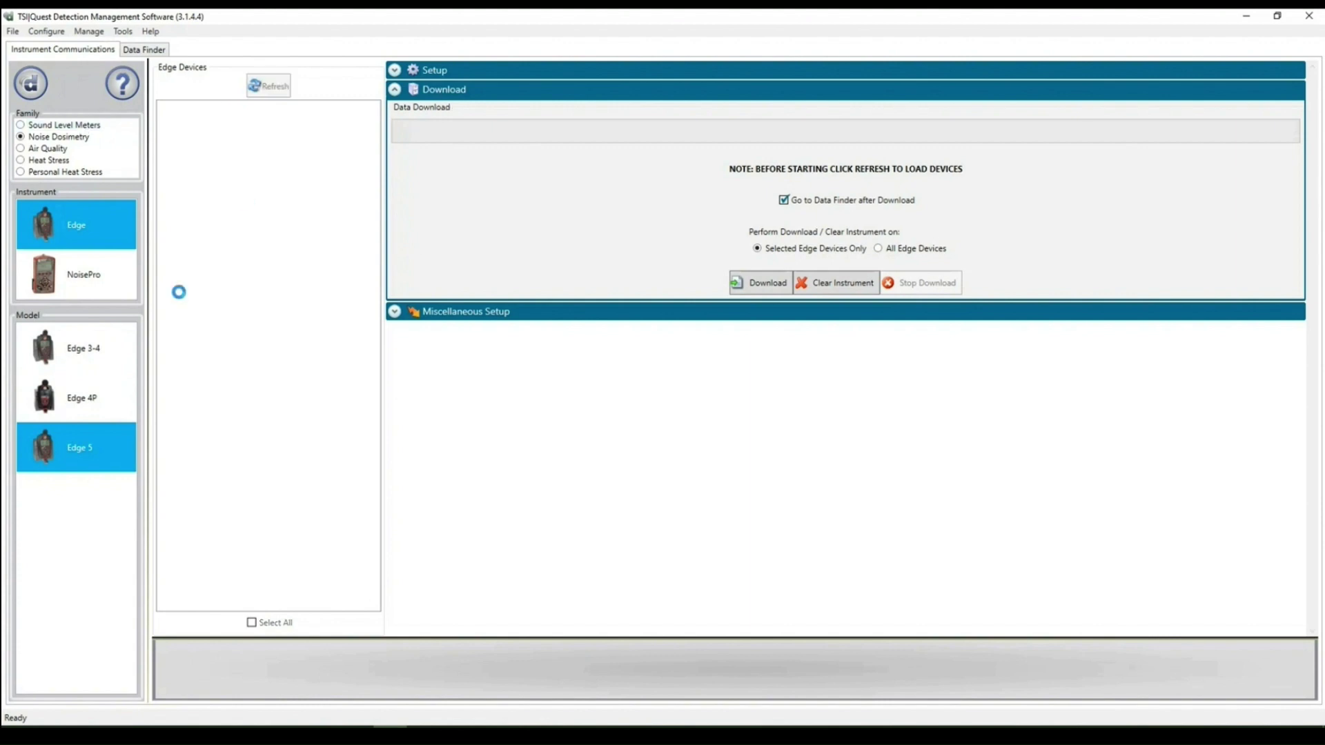
pyautogui.click(205, 119)
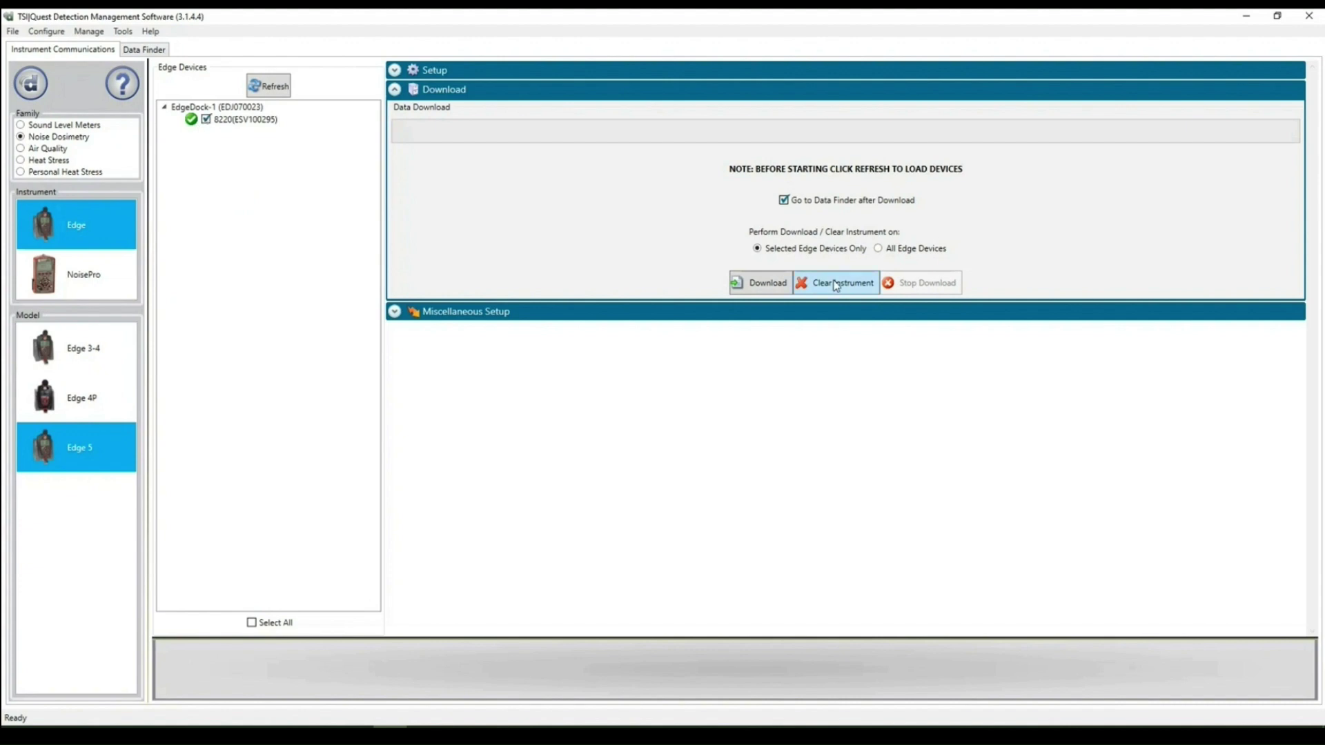
pyautogui.click(777, 287)
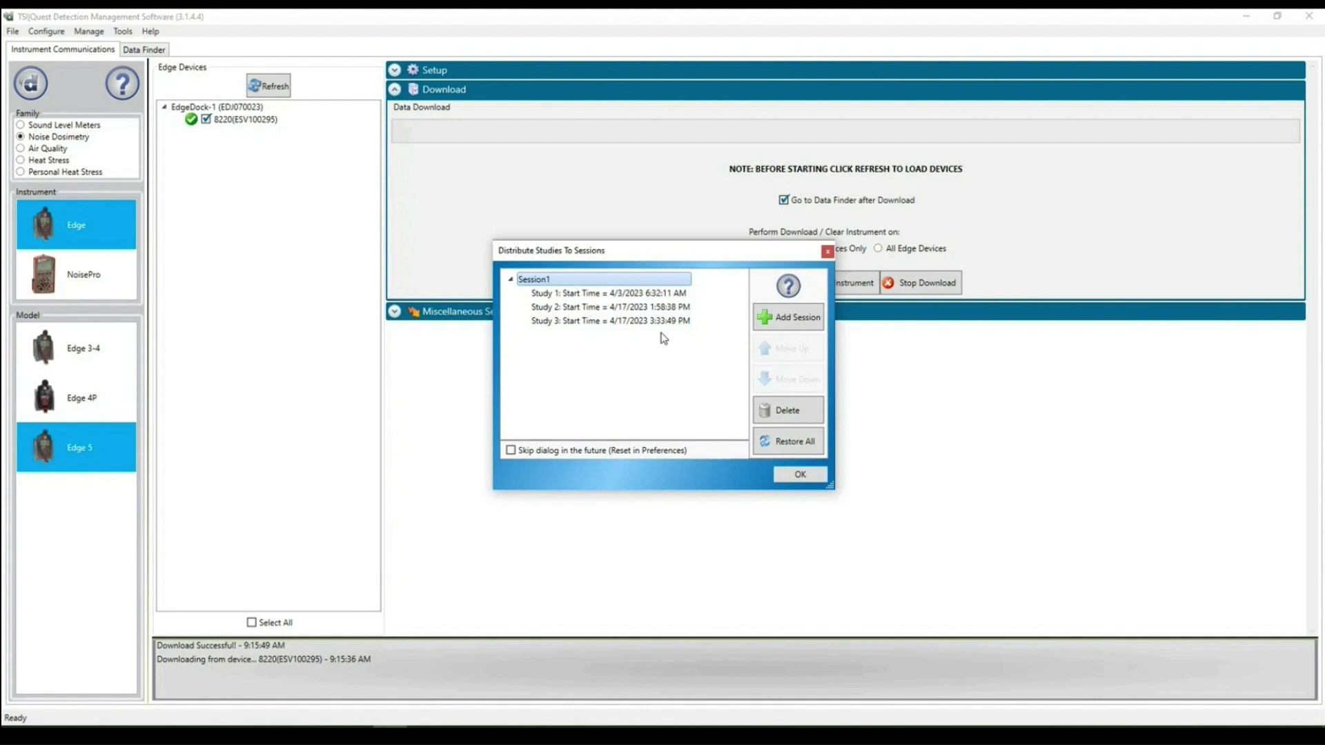
# Step: Distribute Studies 1, 2 and 3 to Session1, Session2 and Session3 respectively, and finish the download without clearing the instrument memory
pyautogui.click(777, 327)
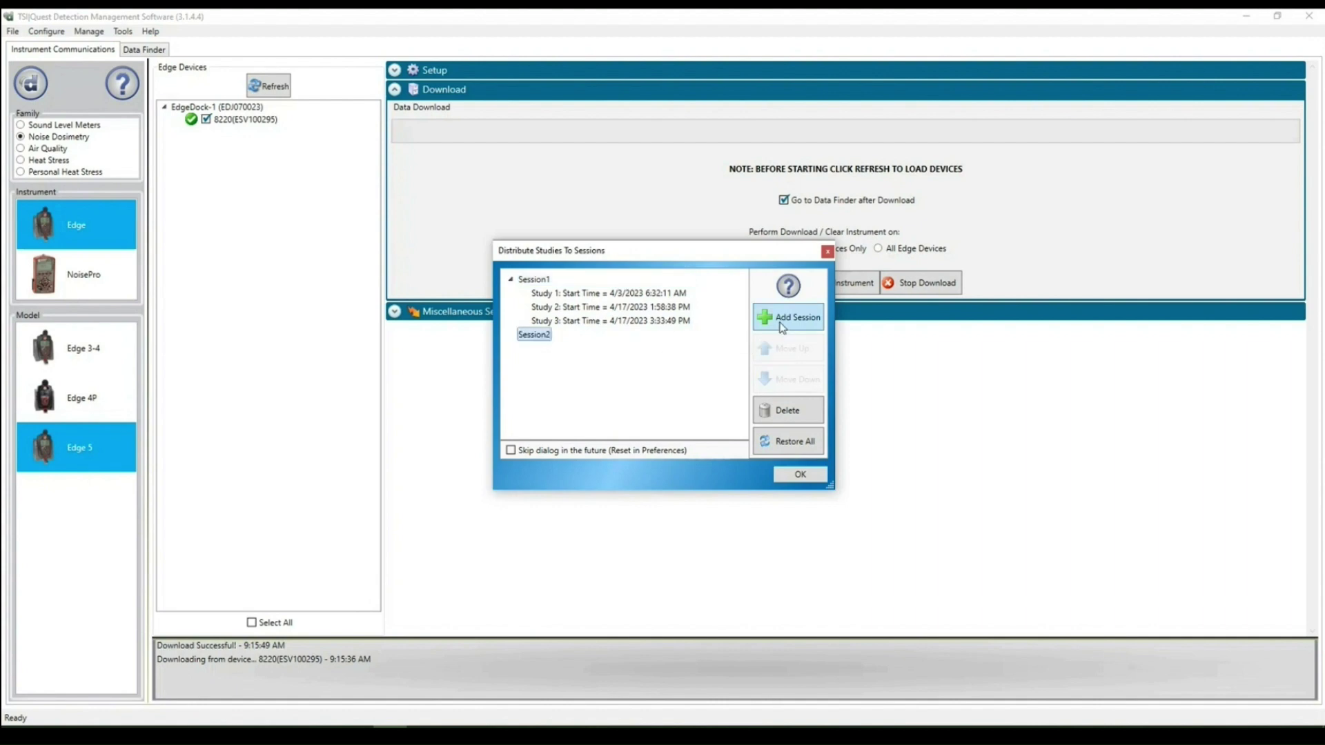
pyautogui.click(780, 323)
pyautogui.click(573, 310)
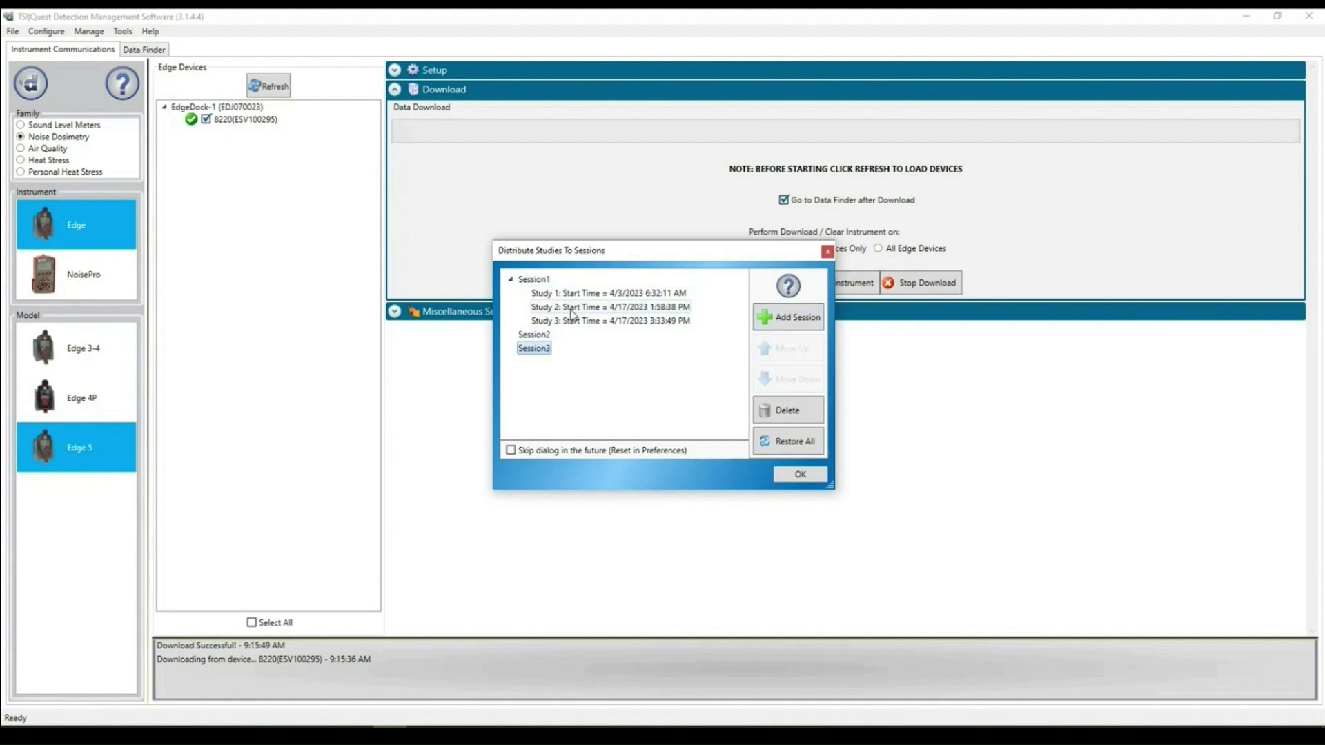
pyautogui.click(777, 384)
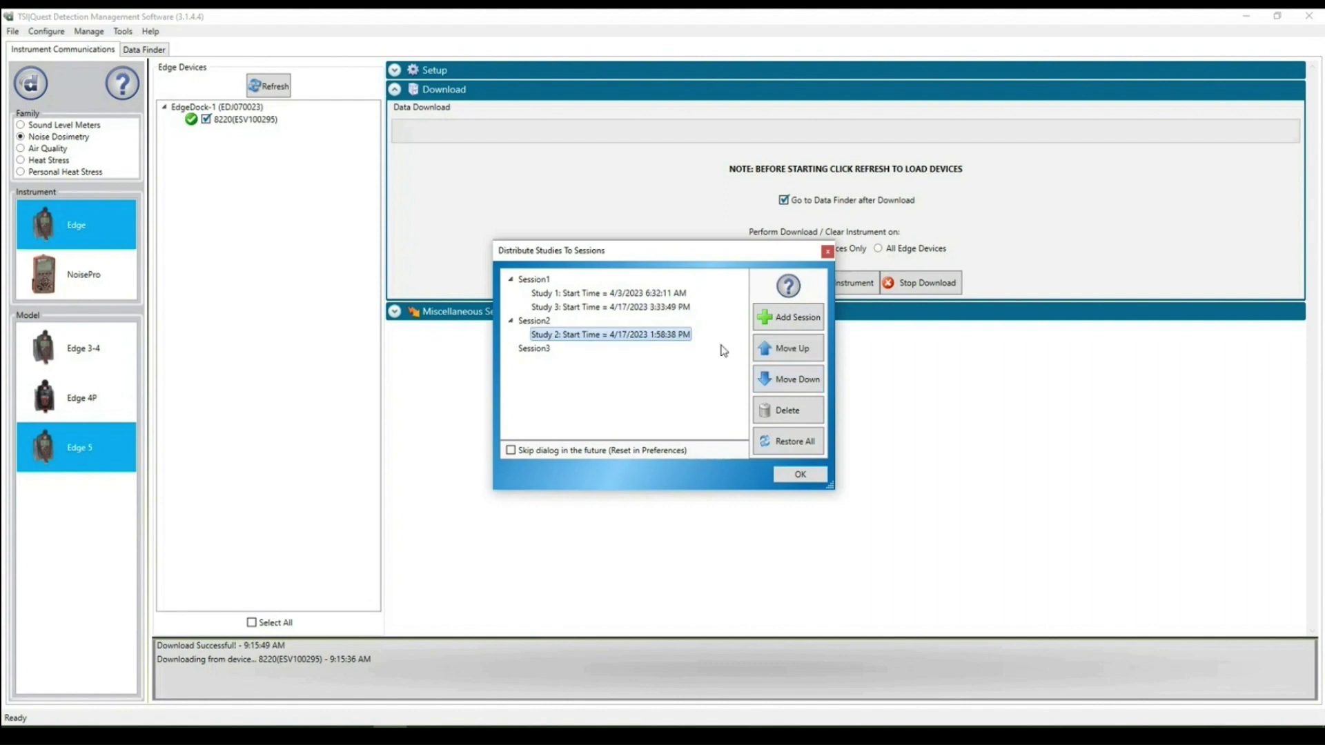
pyautogui.click(664, 307)
pyautogui.click(771, 385)
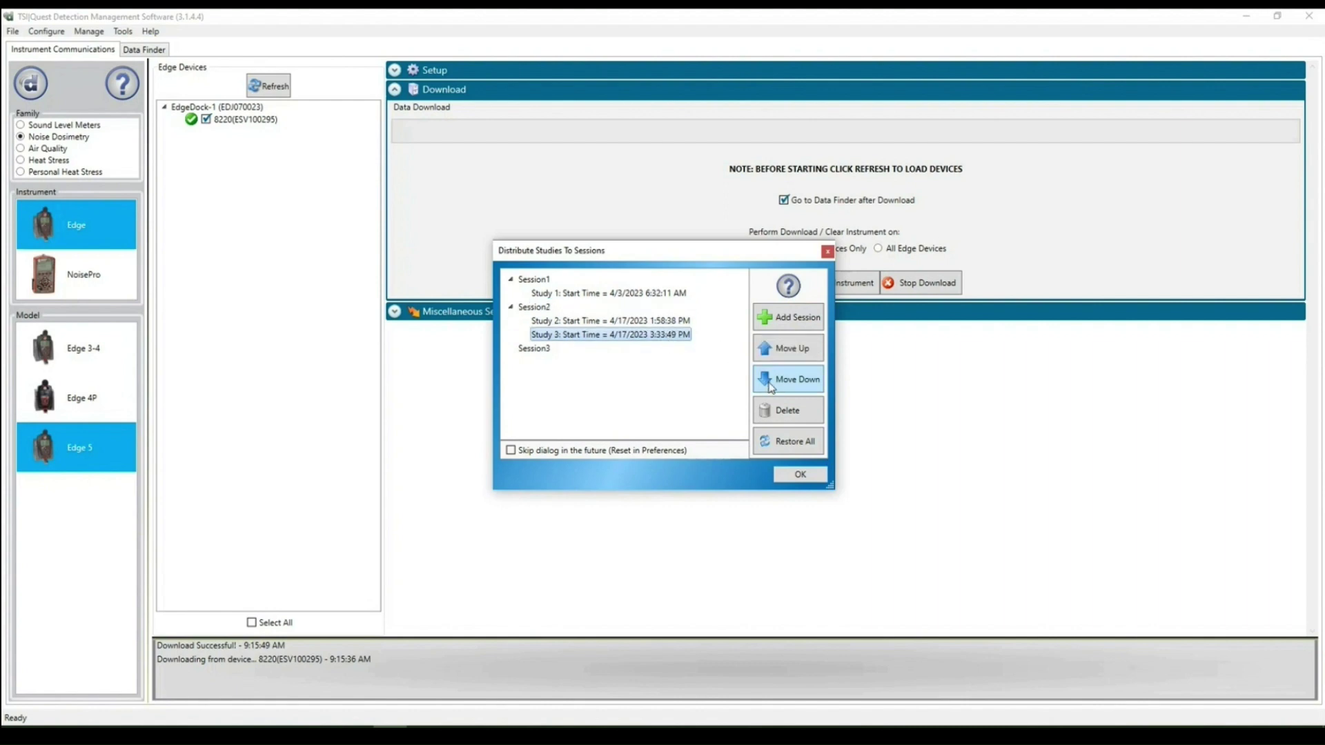
pyautogui.click(771, 385)
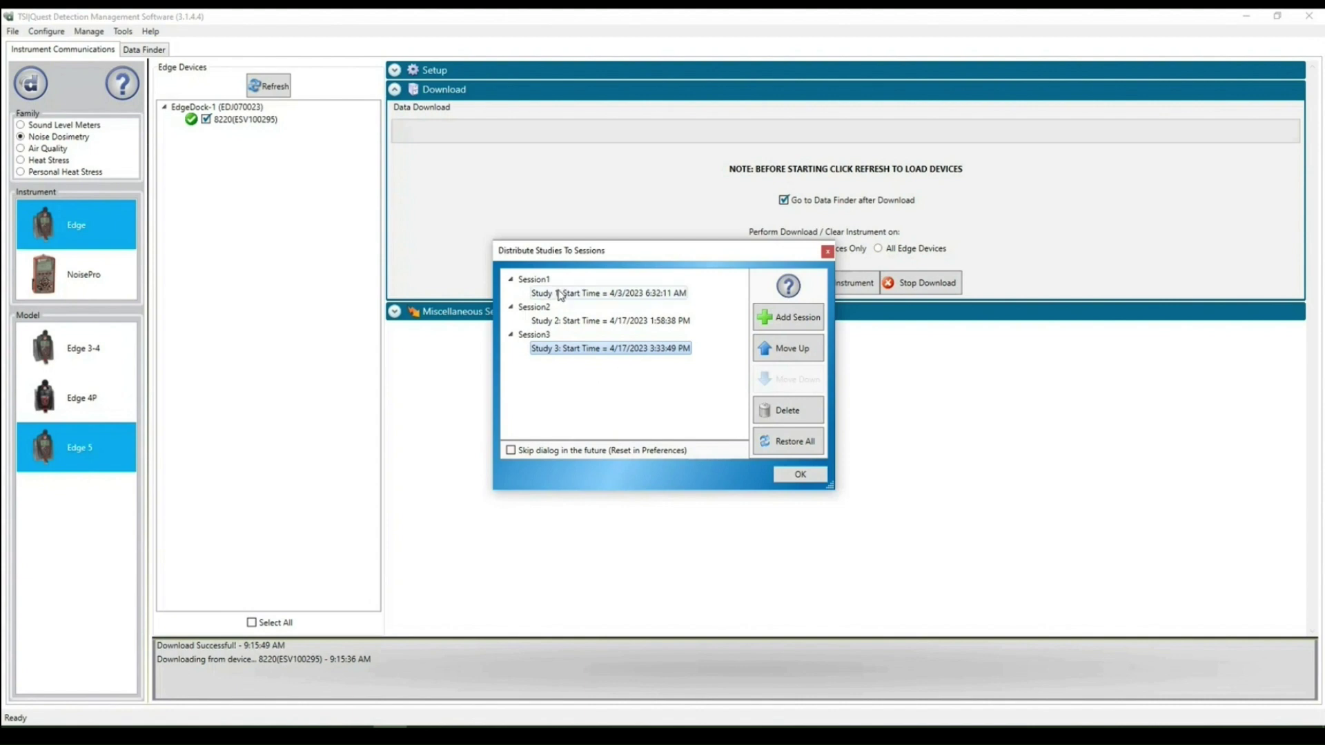
pyautogui.click(797, 475)
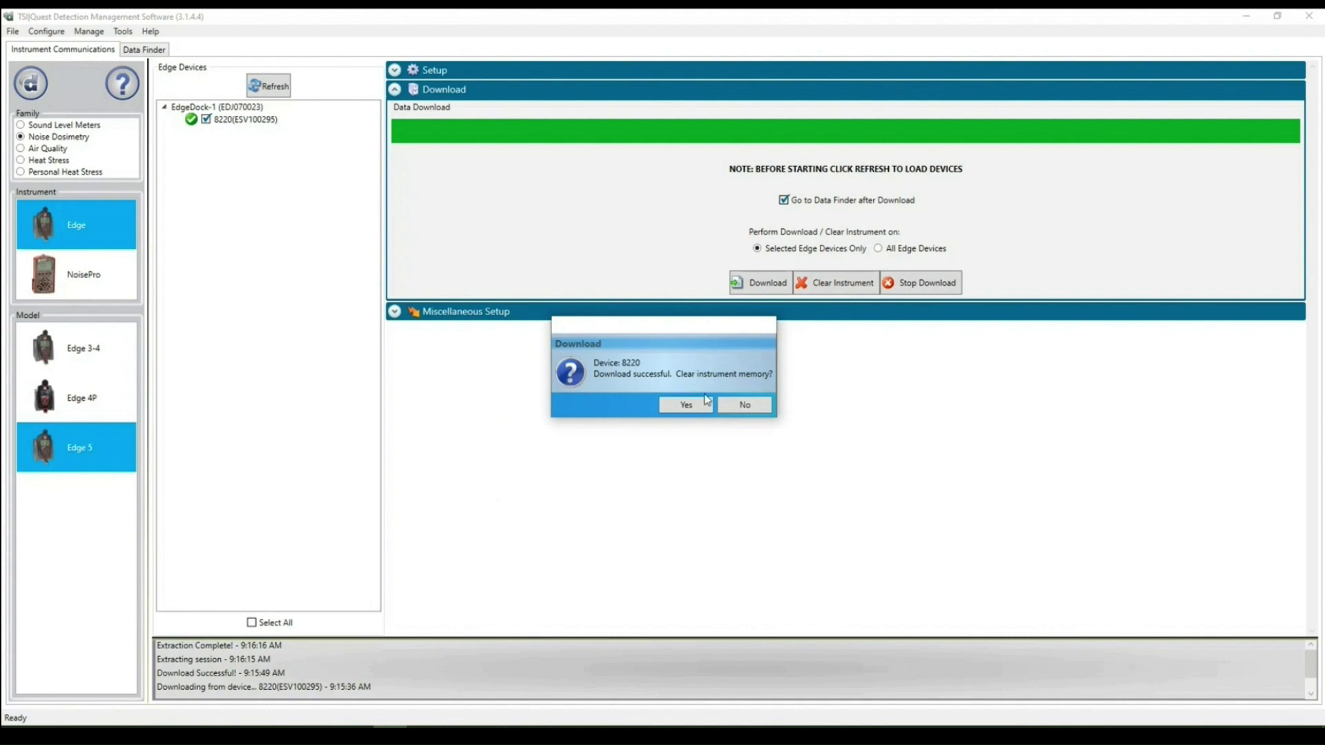
pyautogui.click(742, 406)
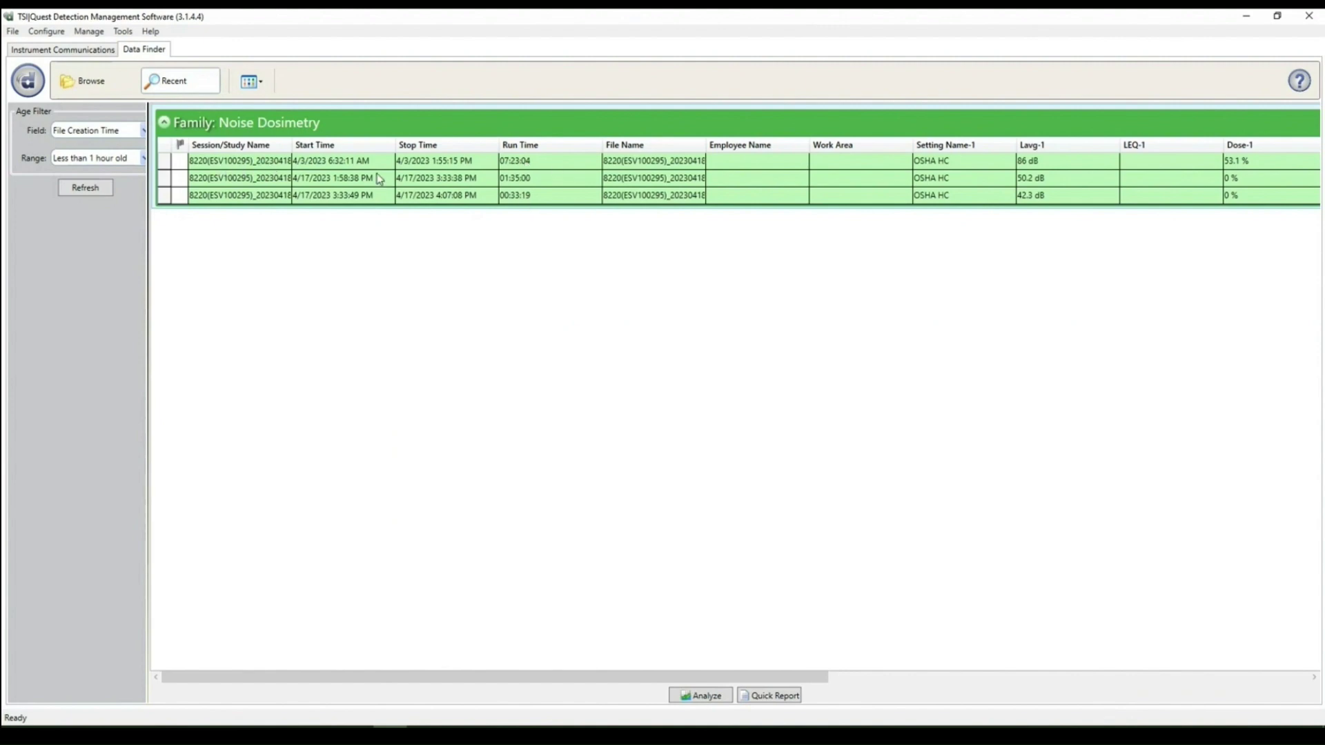
# Step: Open the session that starts 4/3/2023 6:32:11 AM for analysis and apply the Edge-5 Template to its layout
pyautogui.doubleClick(216, 164)
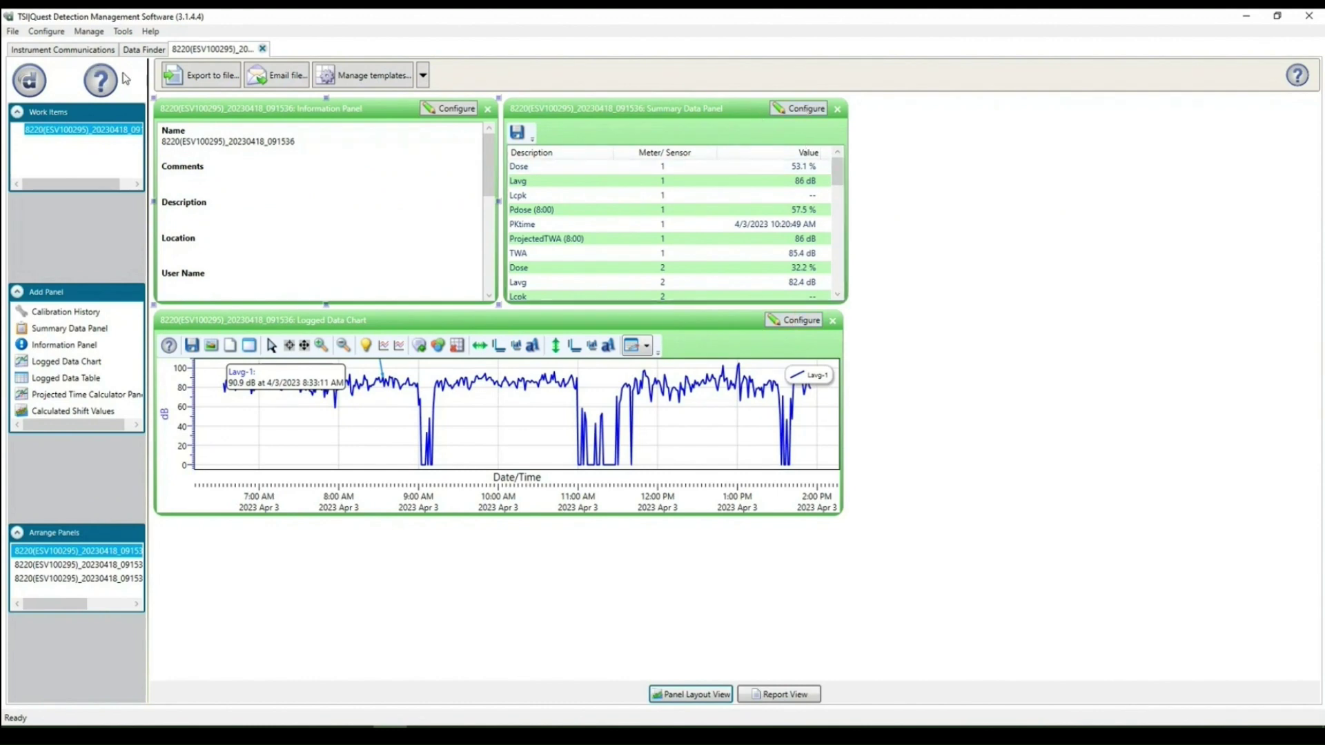
pyautogui.click(376, 74)
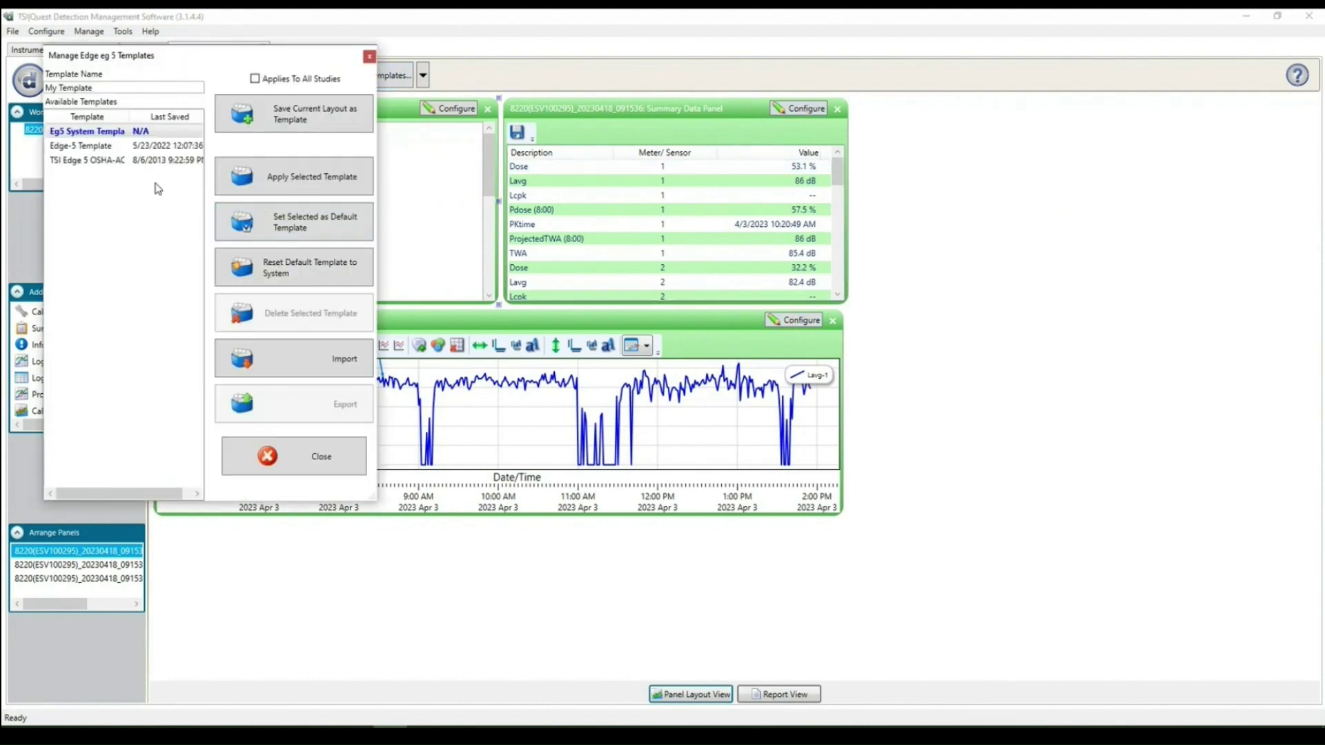
pyautogui.click(86, 146)
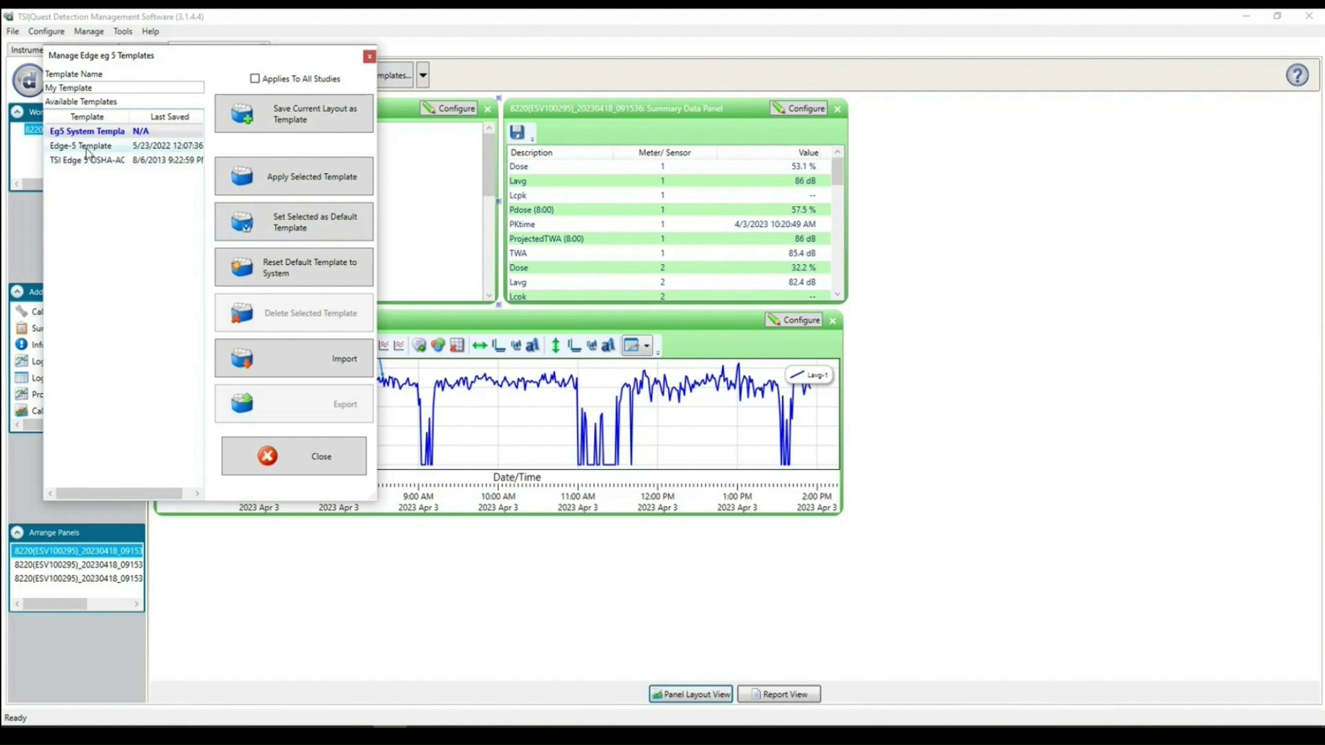
pyautogui.click(256, 179)
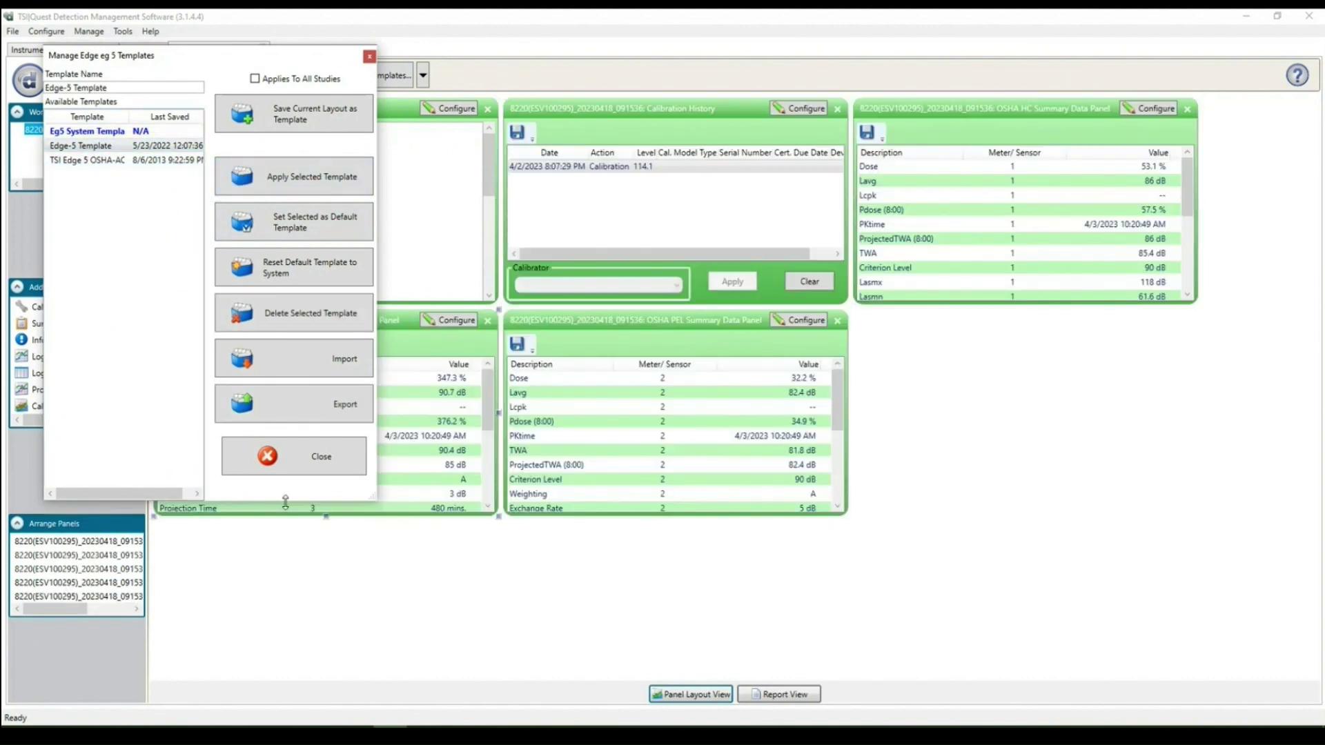
# Step: Review the templated panel layout and its session report, and return to the Data Finder's session list
pyautogui.scroll(2, 707, 507)
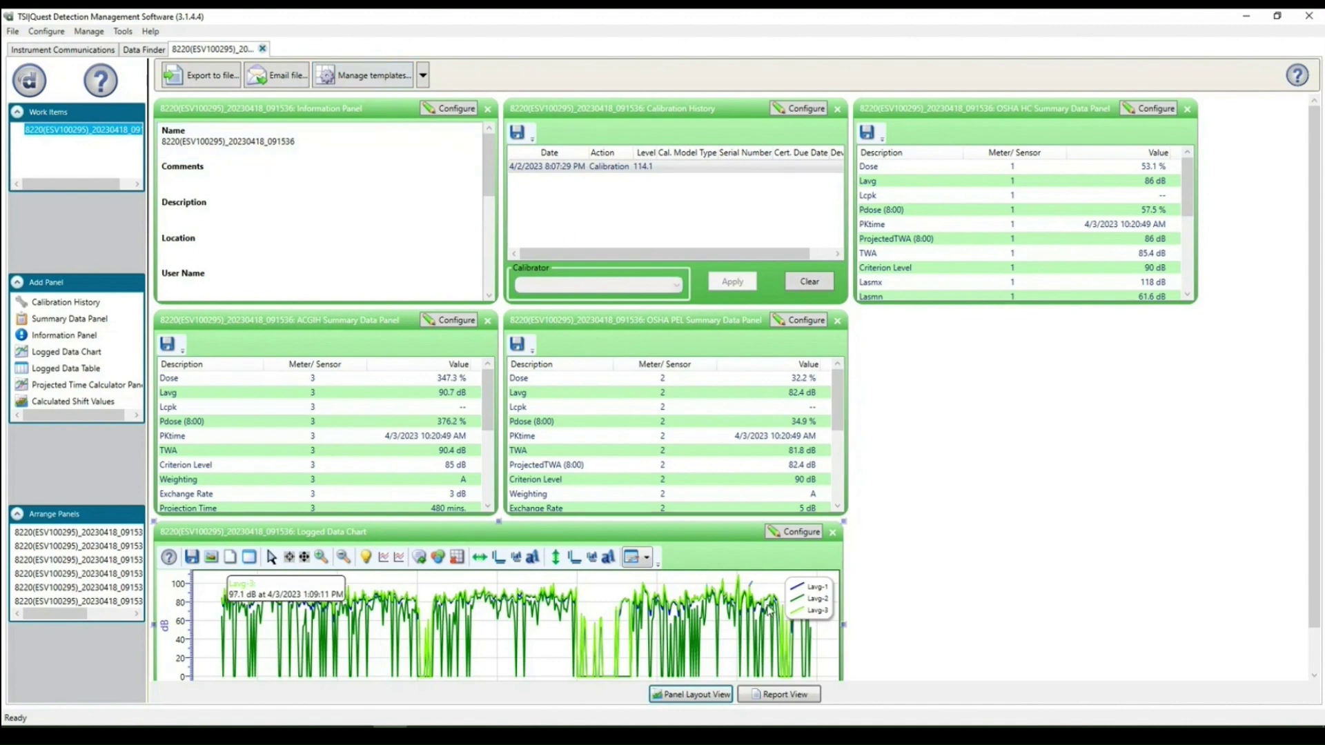
pyautogui.click(779, 697)
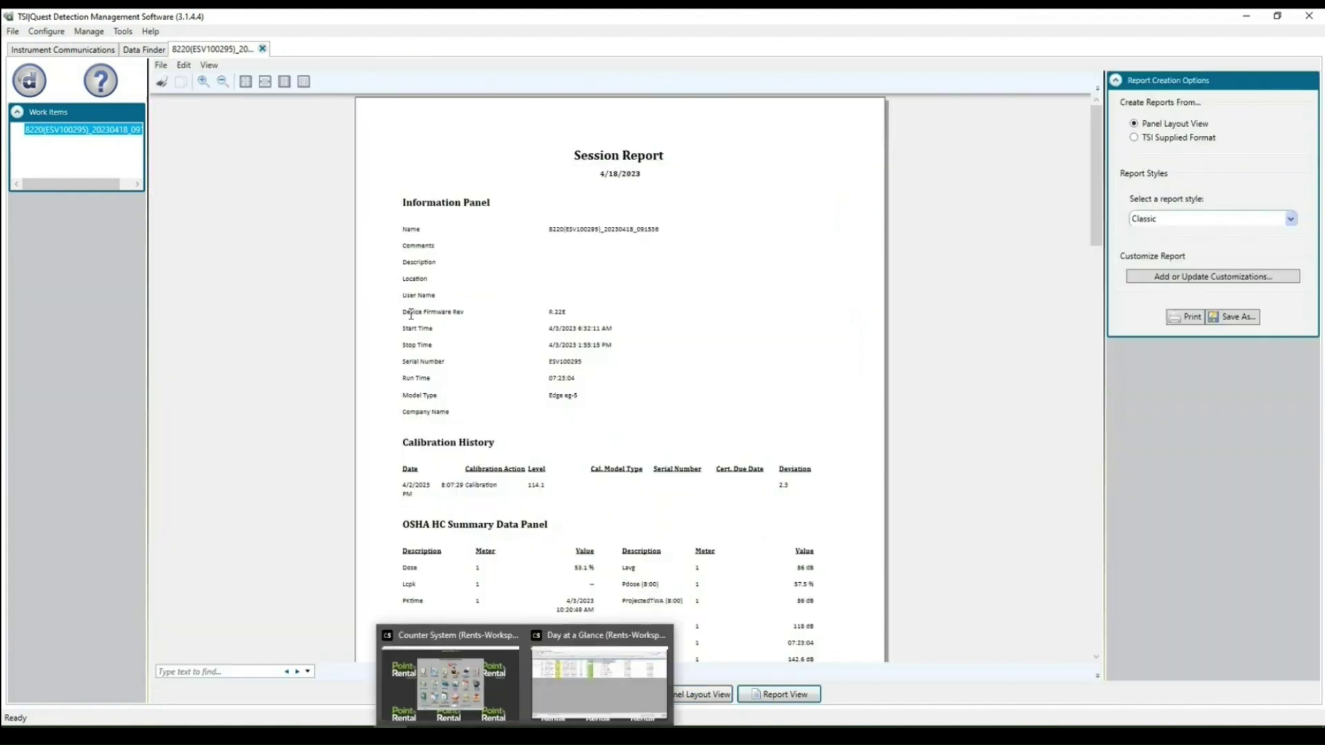
pyautogui.click(136, 53)
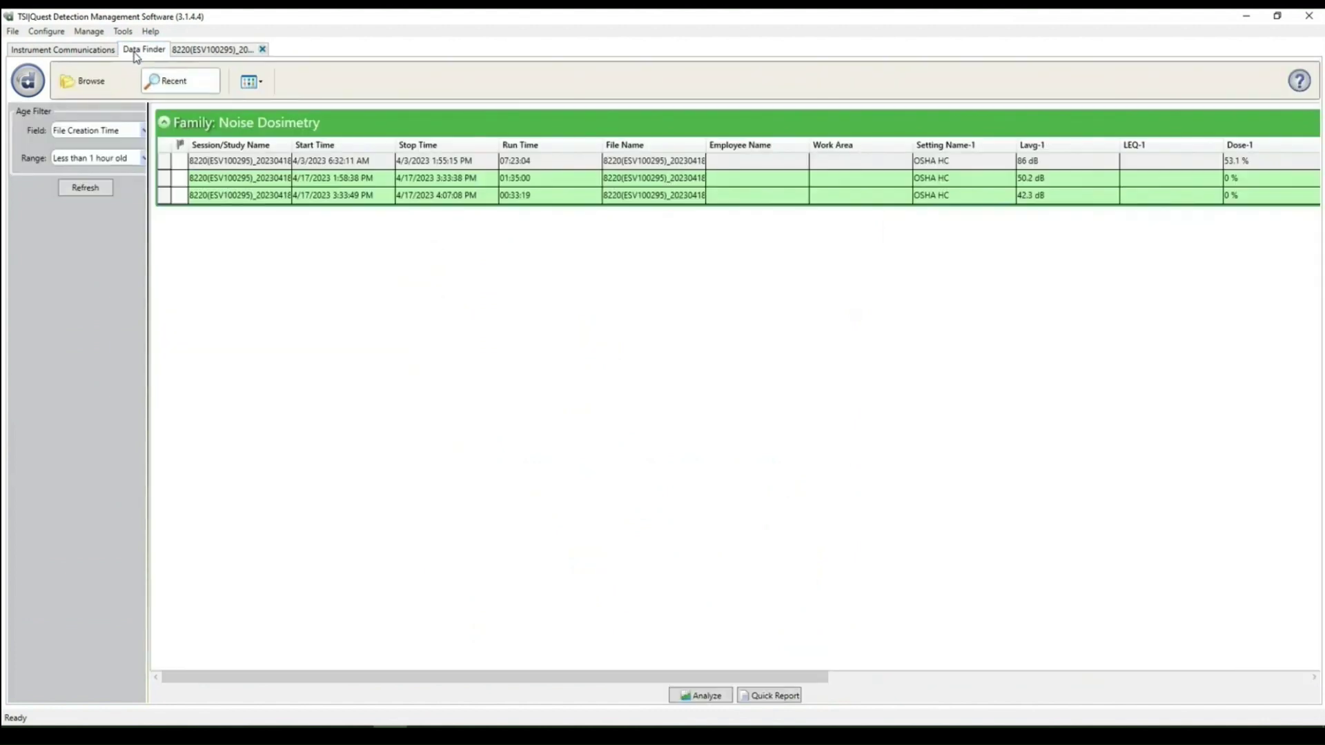